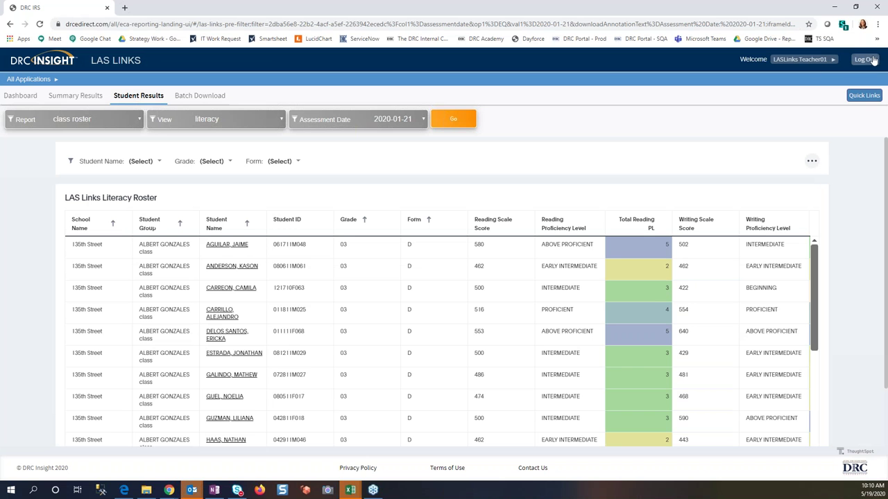
Step: Log out of the LAS Links reporting site
{"action": "left_click", "coordinate": [869, 61]}
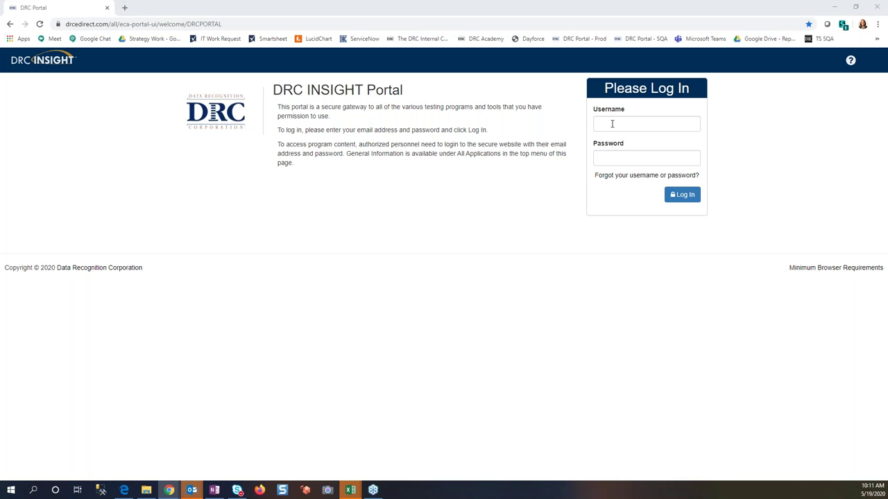
Step: Sign in with the saved teacher test account username and its password
{"action": "left_click", "coordinate": [612, 124]}
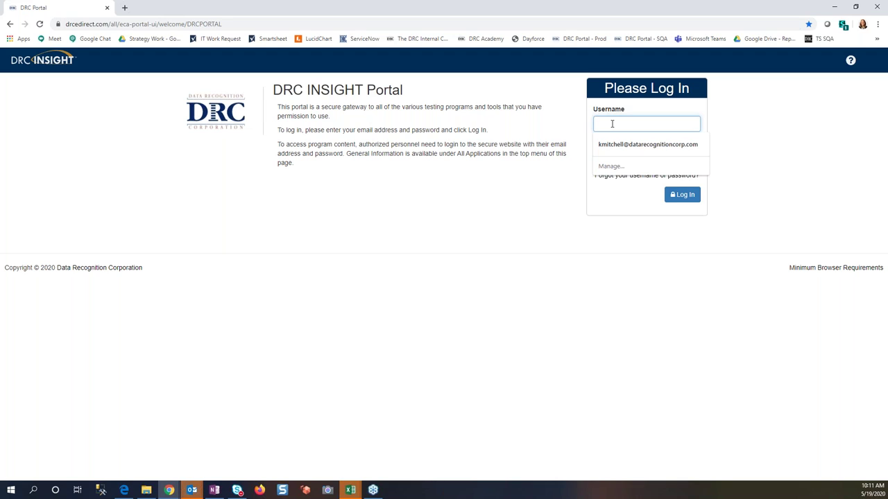
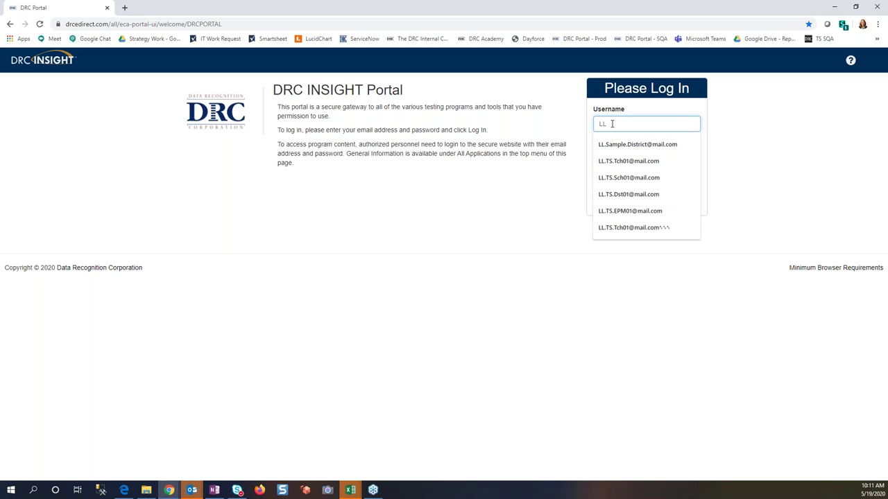
{"action": "left_click", "coordinate": [613, 162]}
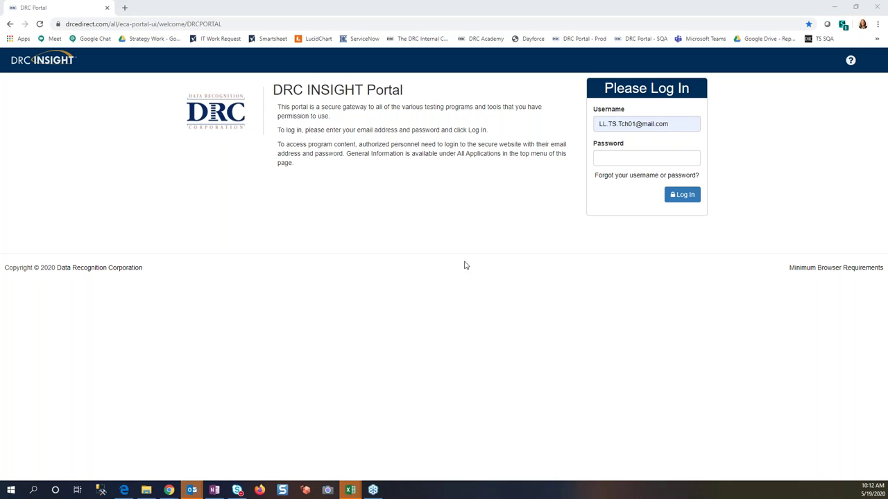
{"action": "left_click", "coordinate": [609, 158]}
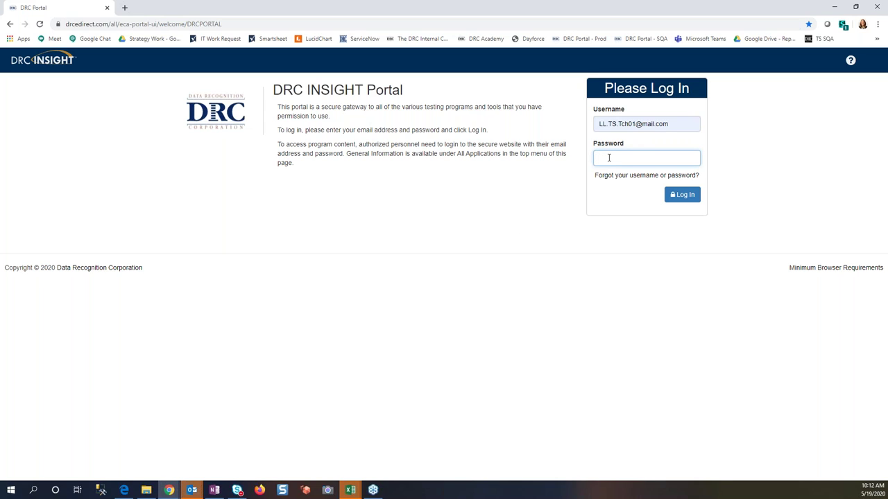
{"action": "type", "text": "•••••••"}
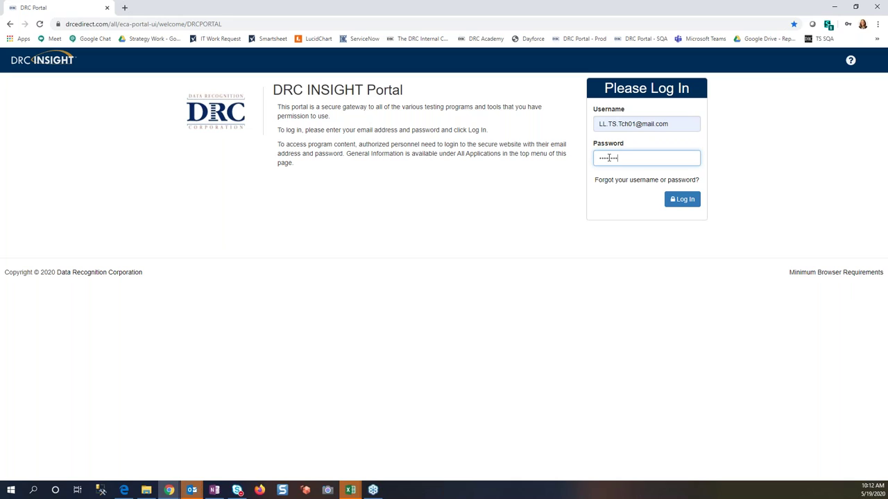
{"action": "type", "text": "••••"}
{"action": "key", "text": "Return"}
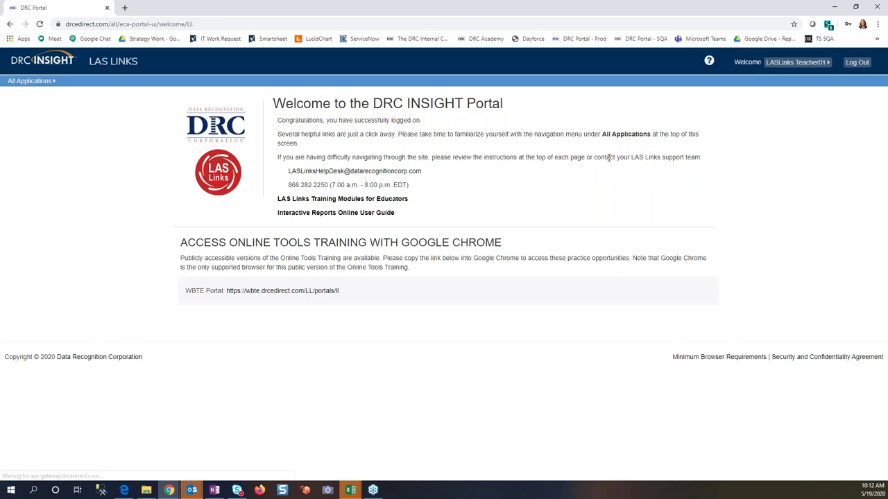
Step: Open LAS Links Interactive Reporting from All Applications and go to Student Results
{"action": "left_click", "coordinate": [45, 82]}
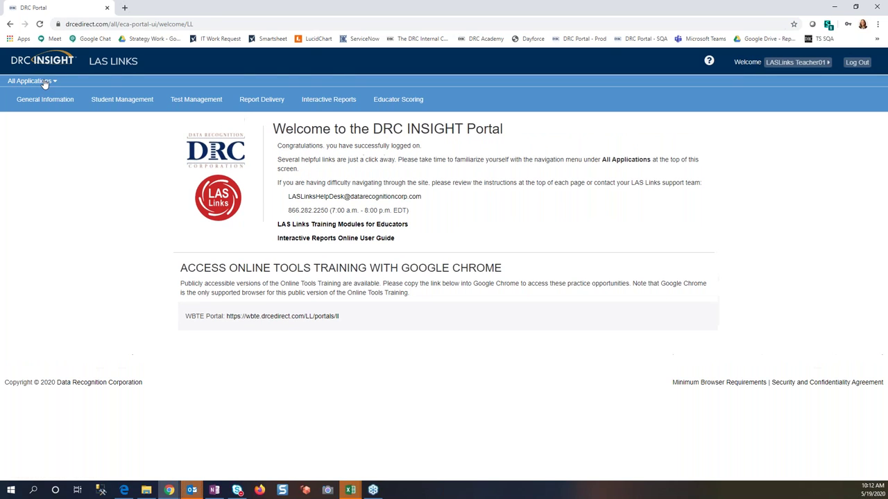
{"action": "left_click", "coordinate": [331, 102]}
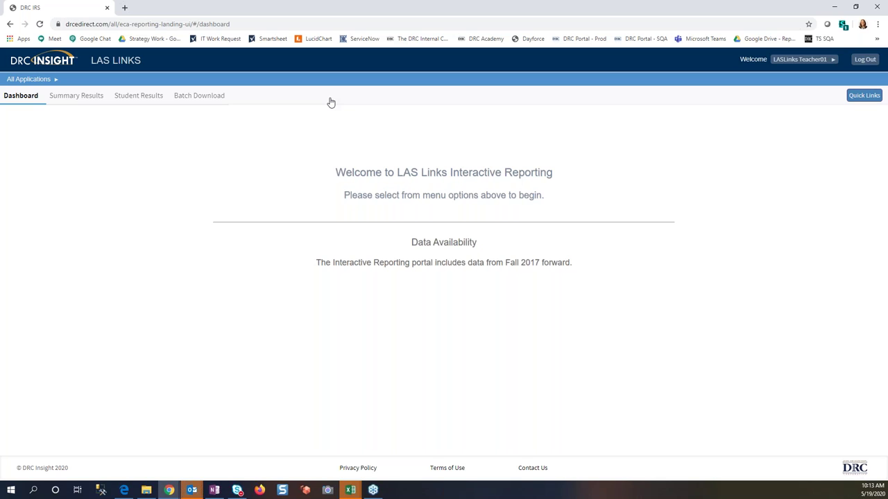
{"action": "left_click", "coordinate": [147, 98]}
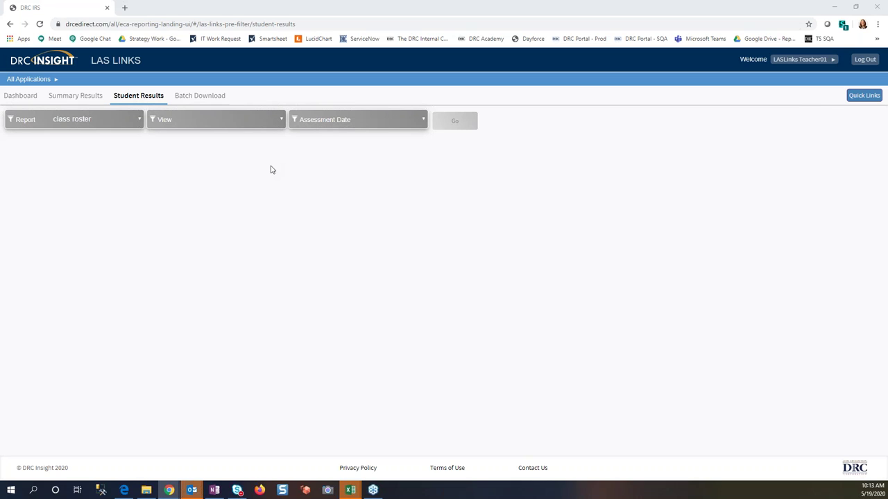
Step: Run the class roster in default view for 2020-01-21, then sign out
{"action": "left_click", "coordinate": [271, 124]}
{"action": "left_click", "coordinate": [239, 142]}
{"action": "left_click", "coordinate": [409, 121]}
{"action": "left_click", "coordinate": [413, 142]}
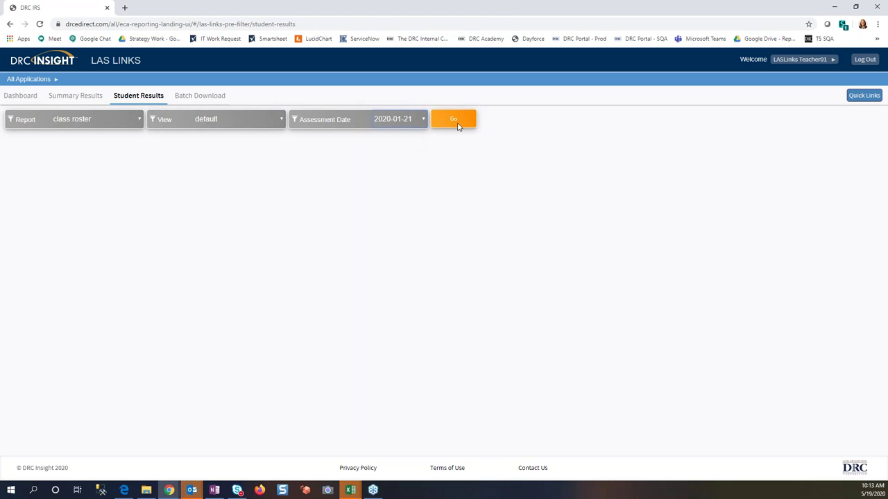
{"action": "left_click", "coordinate": [460, 120]}
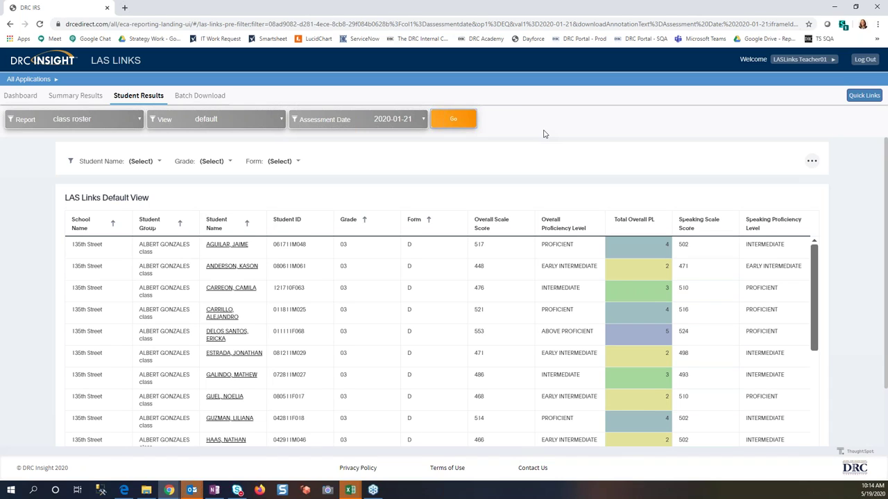
{"action": "left_click", "coordinate": [865, 60]}
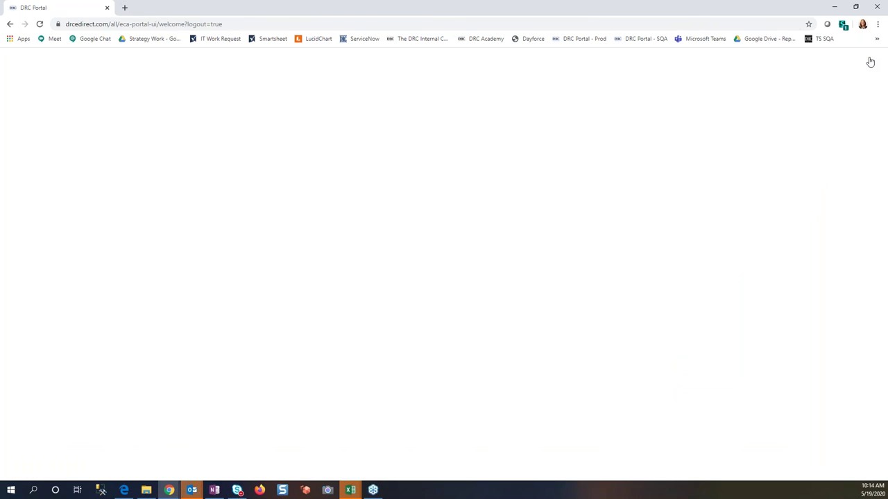
Step: Sign in with the saved district account and its password, then open Interactive Reporting
{"action": "left_click", "coordinate": [632, 124]}
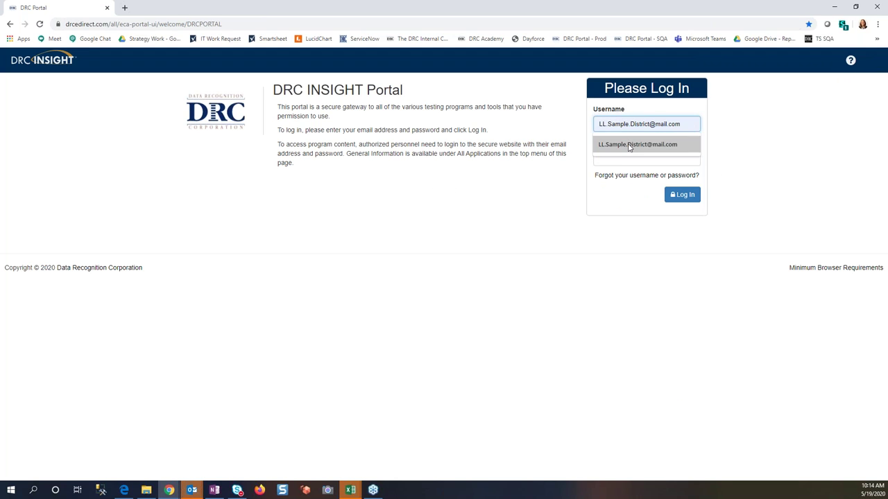
{"action": "left_click", "coordinate": [629, 145]}
{"action": "left_click", "coordinate": [615, 157]}
{"action": "type", "text": "•••••••••"}
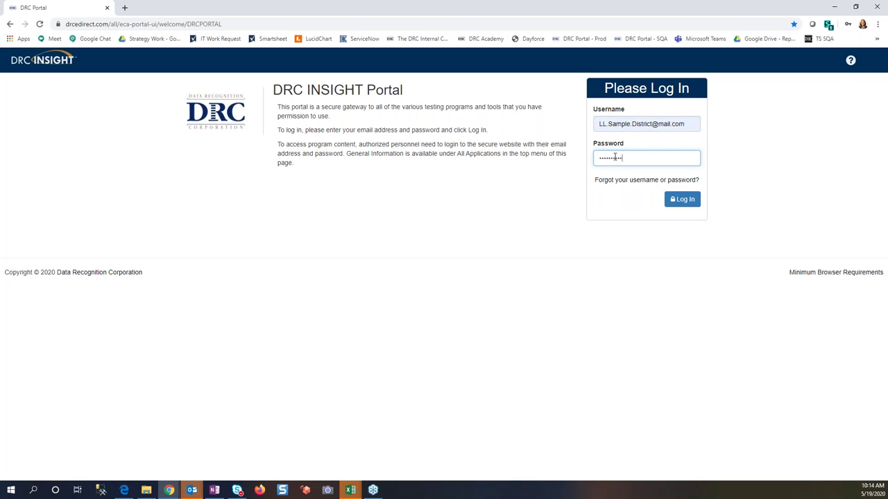
{"action": "key", "text": "Return"}
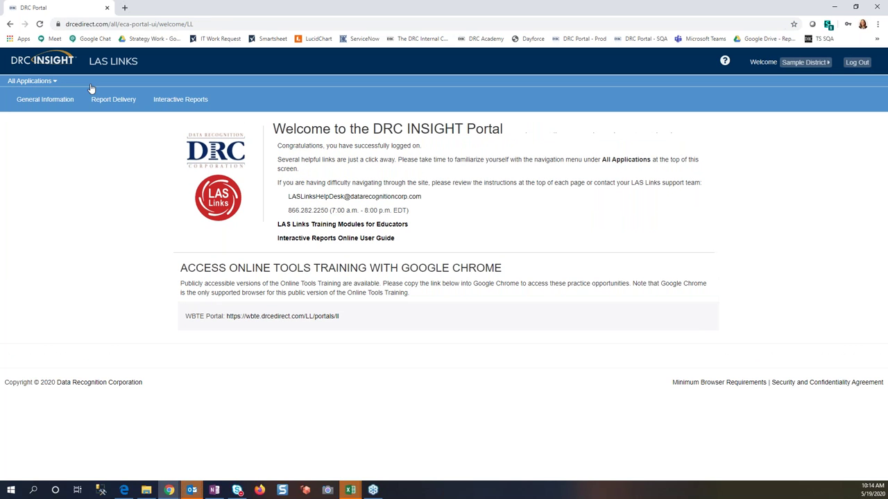
{"action": "left_click", "coordinate": [159, 103]}
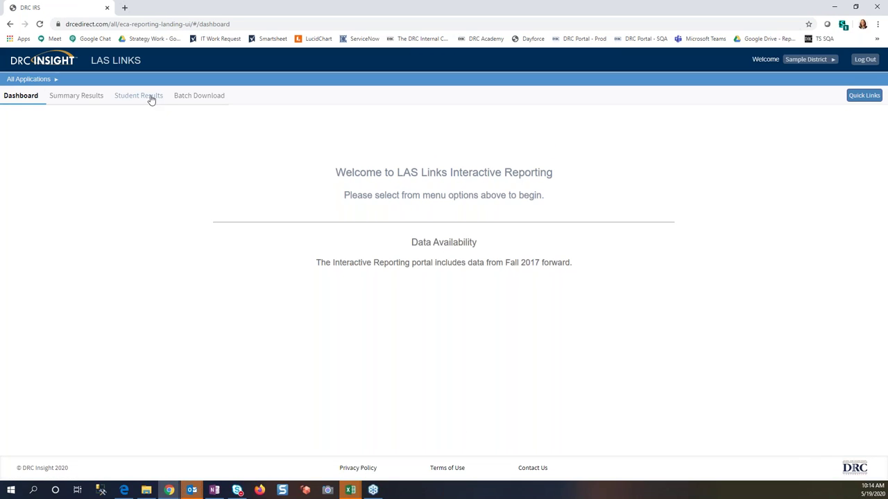
Step: On Student Results keep the default view and pick assessment date 2019-02-19
{"action": "left_click", "coordinate": [148, 99]}
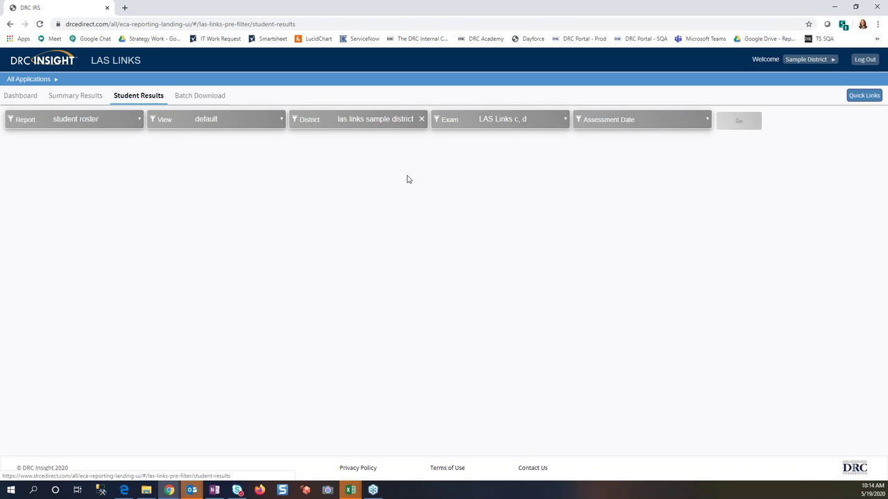
{"action": "left_click", "coordinate": [252, 125]}
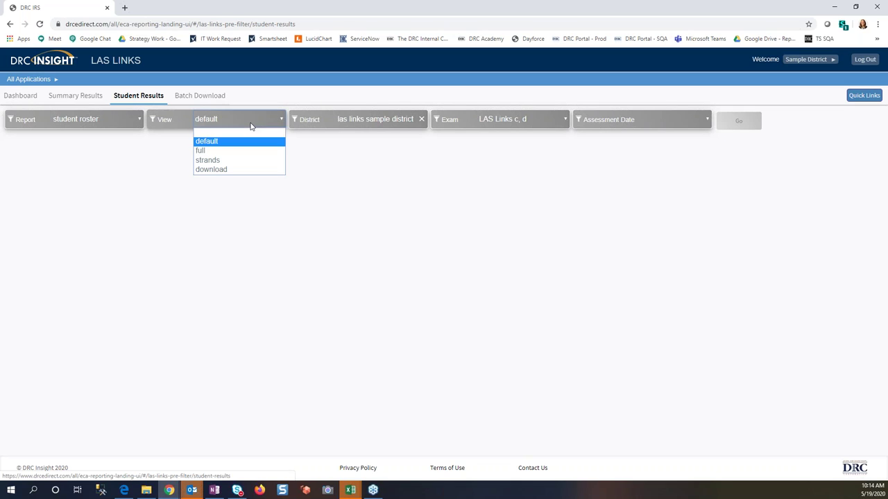
{"action": "left_click", "coordinate": [300, 140]}
{"action": "left_click", "coordinate": [697, 122]}
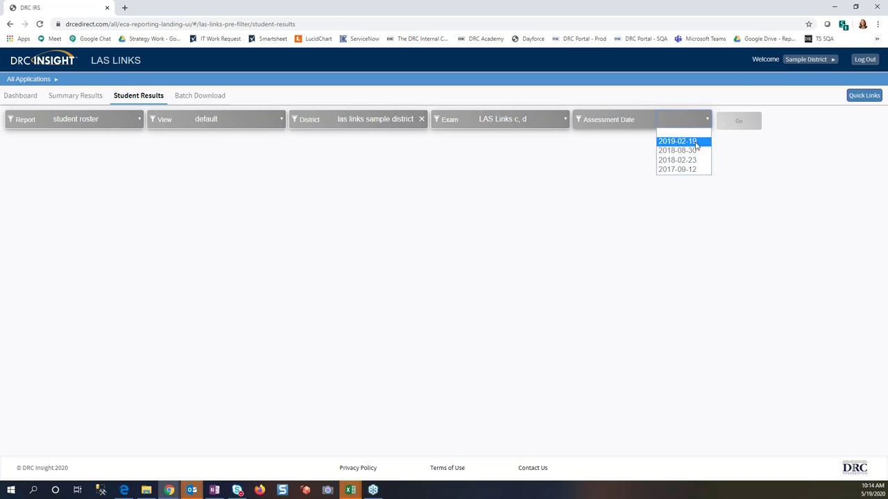
{"action": "left_click", "coordinate": [695, 141]}
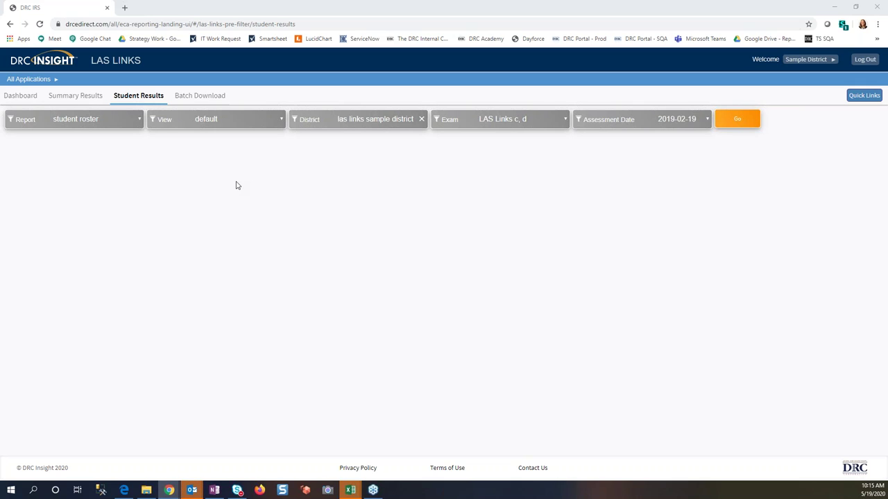
{"action": "left_click", "coordinate": [198, 97]}
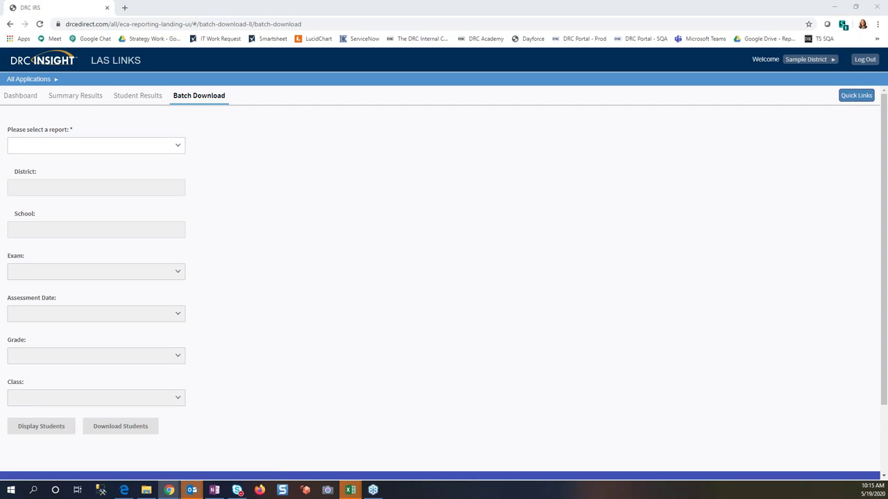
Step: List students for Student Proficiency Report - English, LL Sample School 2, 2019-02-19, grade 02
{"action": "left_click", "coordinate": [178, 146]}
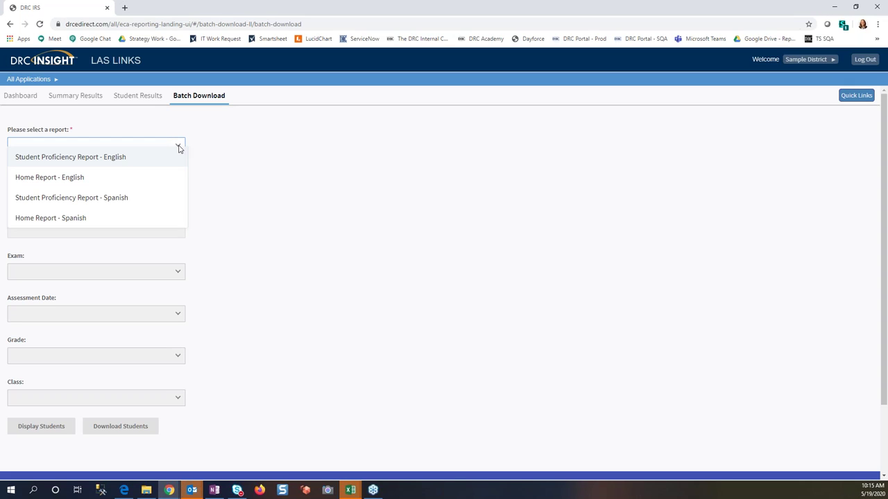
{"action": "left_click", "coordinate": [135, 158]}
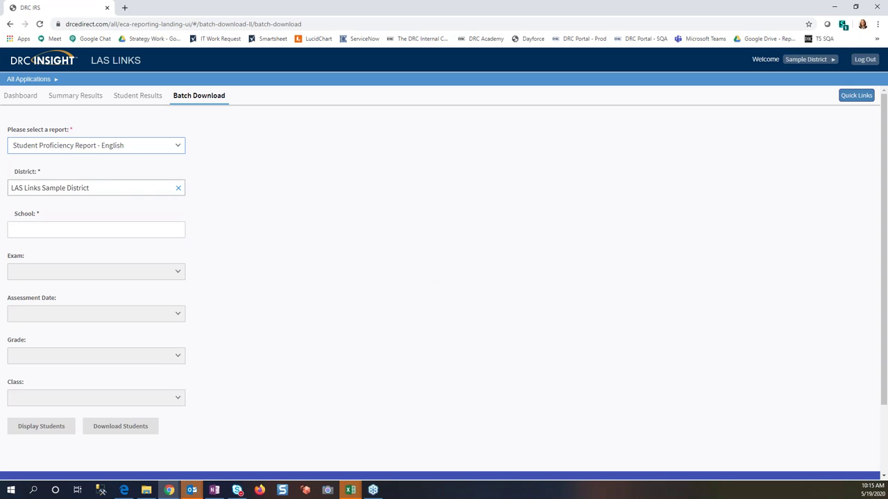
{"action": "left_click", "coordinate": [74, 231]}
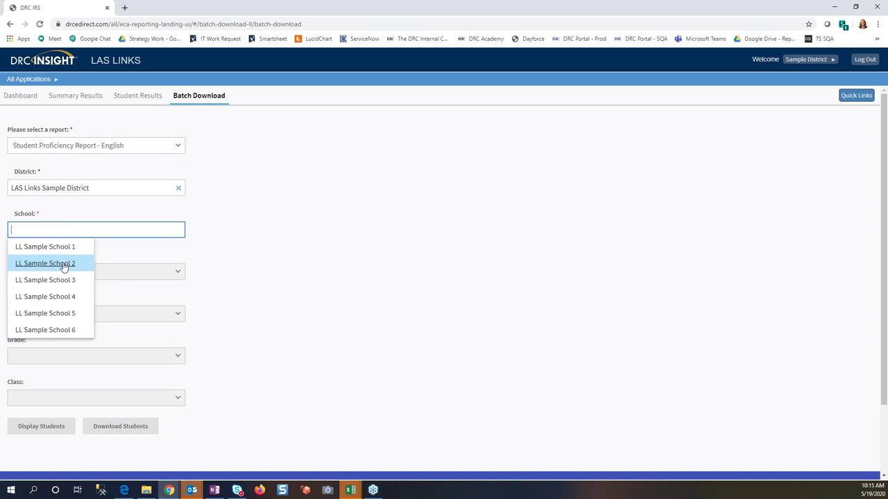
{"action": "left_click", "coordinate": [66, 263]}
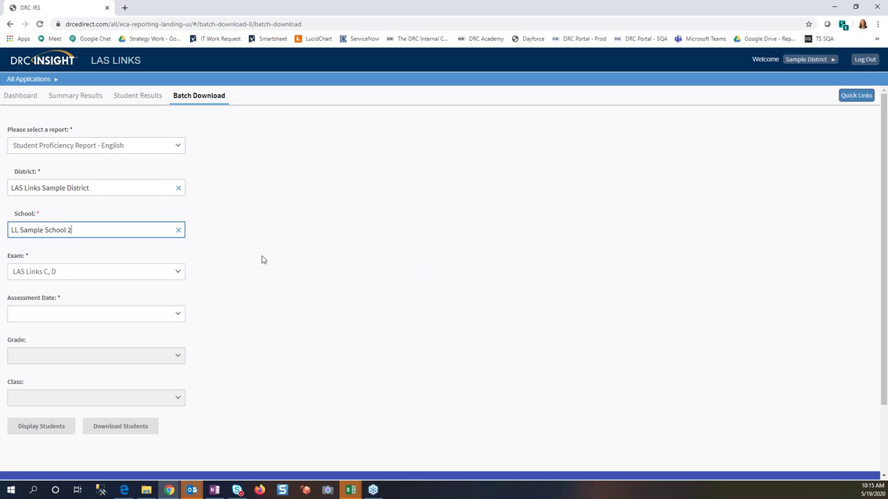
{"action": "left_click", "coordinate": [174, 314]}
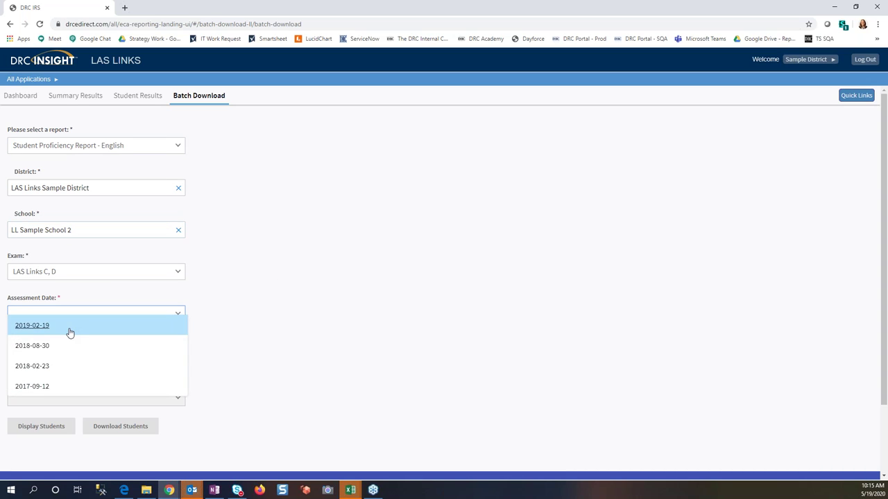
{"action": "left_click", "coordinate": [70, 325]}
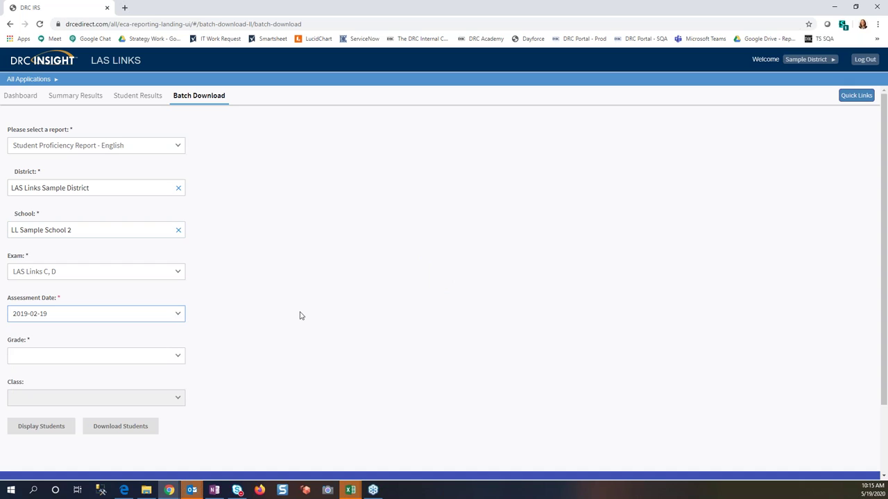
{"action": "scroll", "coordinate": [299, 315], "scroll_direction": "down", "scroll_amount": 1}
{"action": "left_click", "coordinate": [111, 309]}
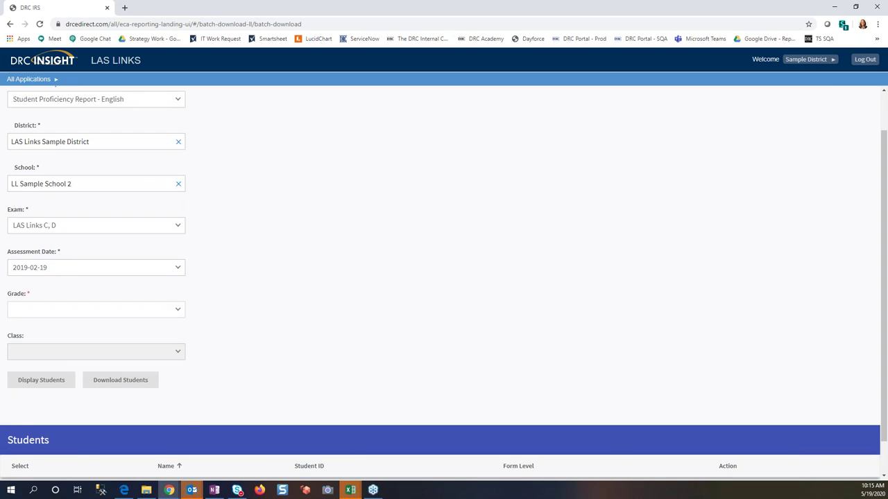
{"action": "left_click", "coordinate": [51, 363]}
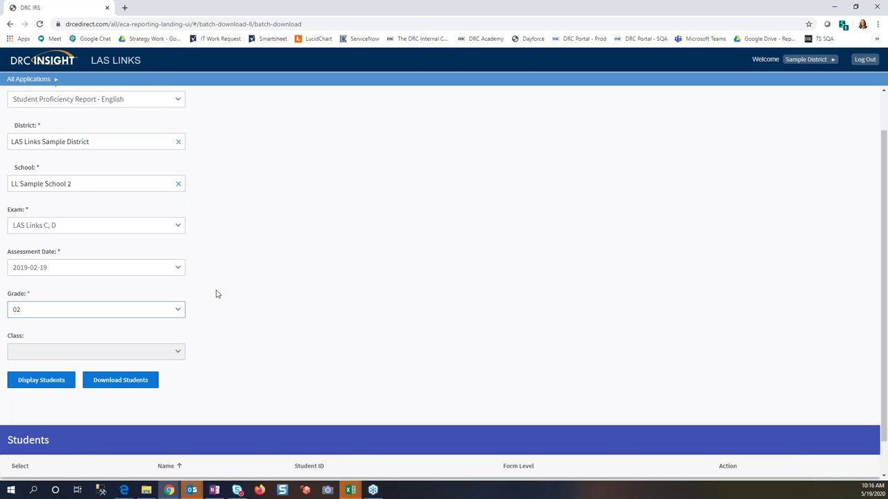
{"action": "left_click", "coordinate": [43, 383]}
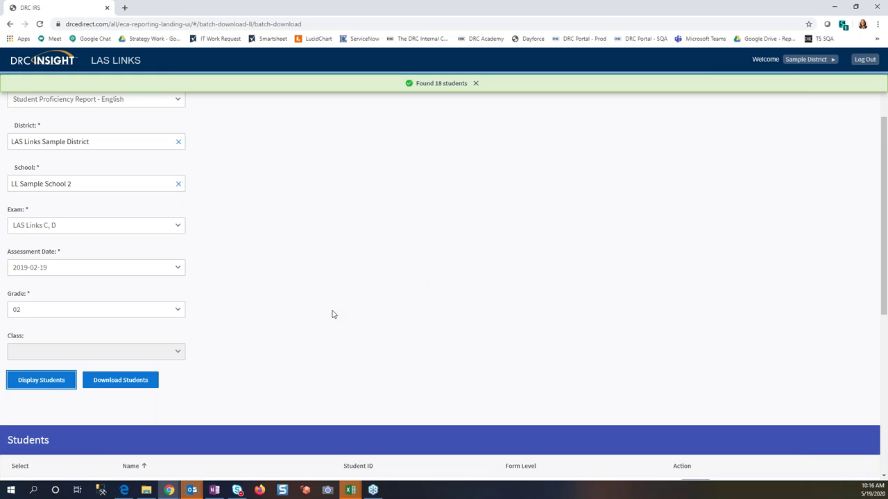
Step: Check two students on the first page and one on the second page
{"action": "scroll", "coordinate": [332, 314], "scroll_direction": "down", "scroll_amount": 5}
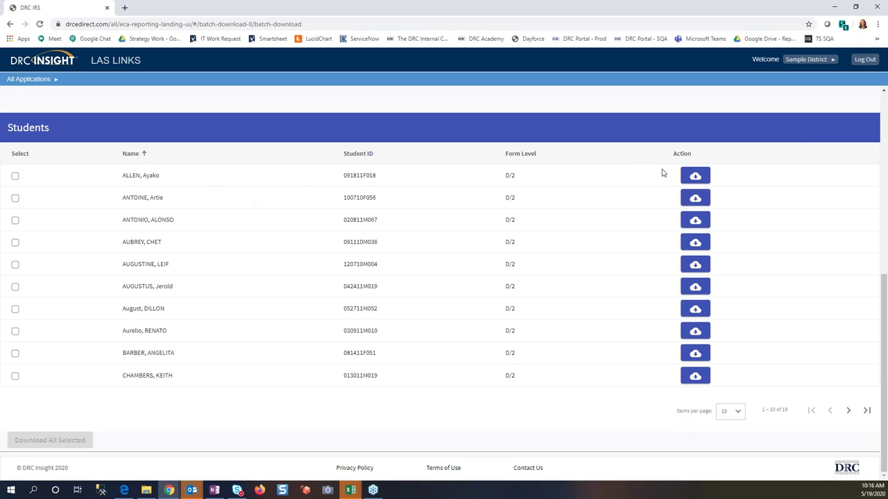
{"action": "left_click", "coordinate": [14, 199]}
{"action": "left_click", "coordinate": [15, 220]}
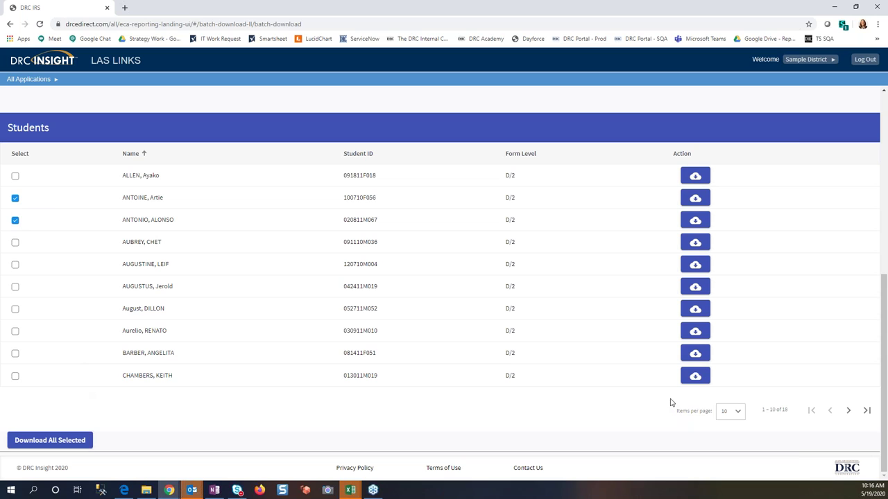
{"action": "left_click", "coordinate": [848, 412]}
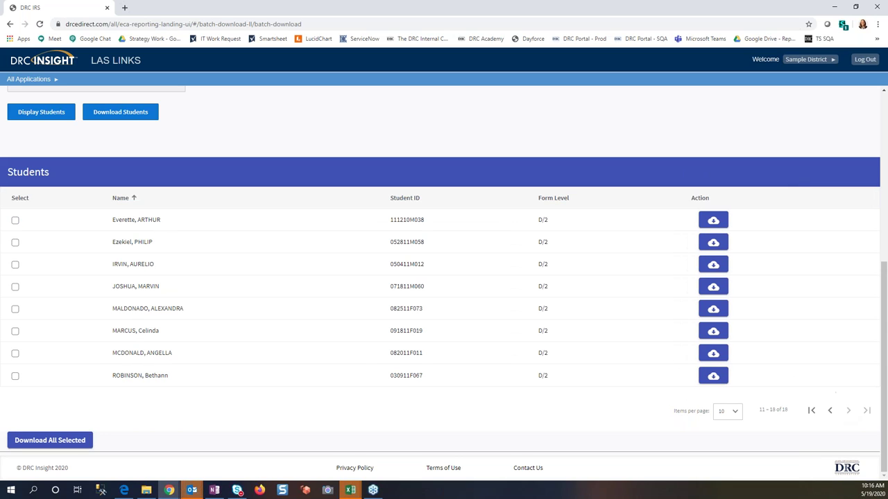
{"action": "left_click", "coordinate": [14, 289]}
Step: Show 25 students per page and return to the top of the form
{"action": "left_click", "coordinate": [737, 413]}
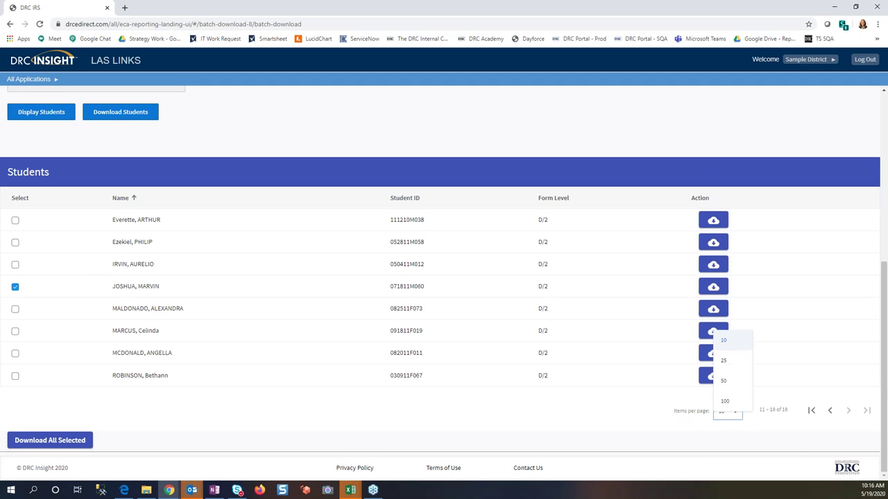
{"action": "left_click", "coordinate": [733, 362]}
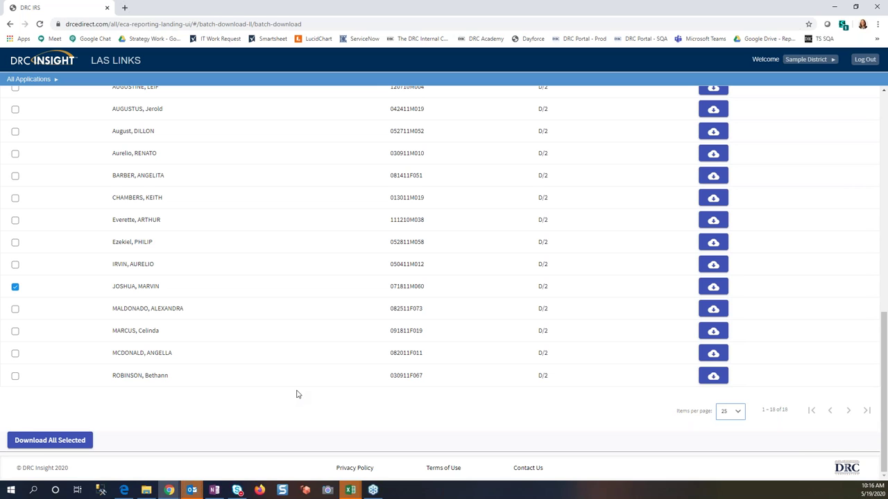
{"action": "scroll", "coordinate": [297, 394], "scroll_direction": "up", "scroll_amount": 1}
{"action": "scroll", "coordinate": [297, 394], "scroll_direction": "up", "scroll_amount": 1}
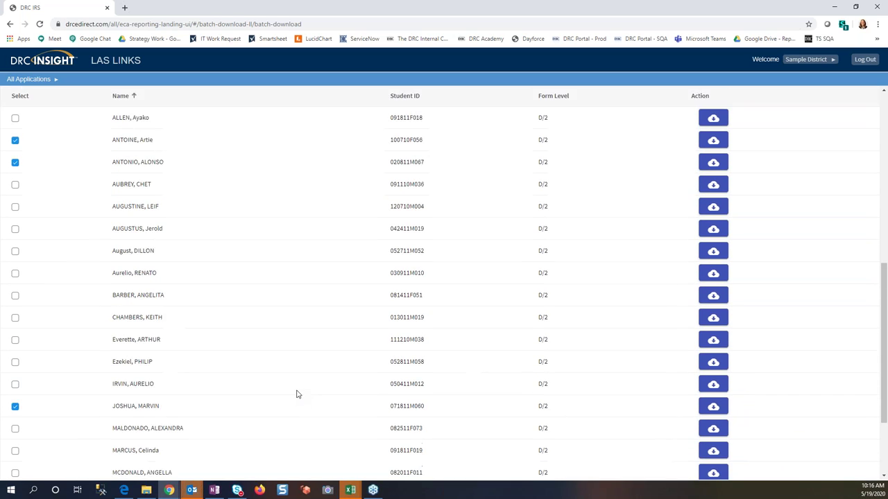
{"action": "scroll", "coordinate": [296, 394], "scroll_direction": "down", "scroll_amount": 3}
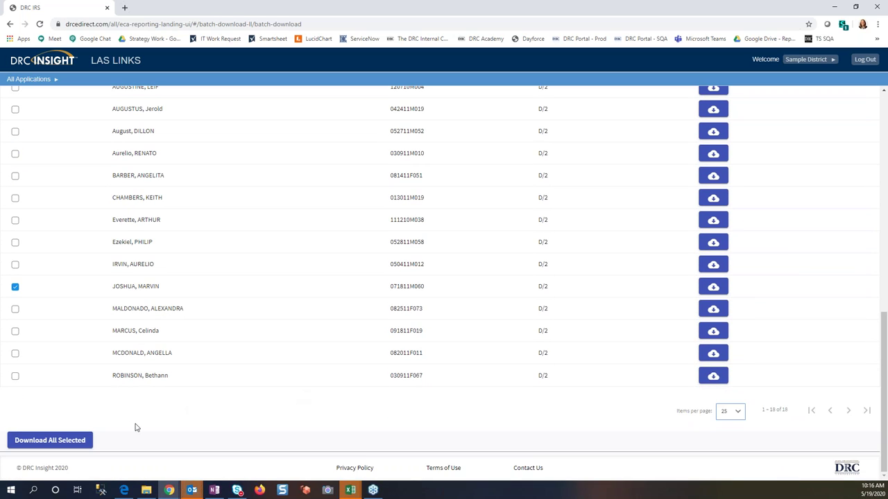
{"action": "left_click", "coordinate": [181, 423]}
{"action": "scroll", "coordinate": [181, 424], "scroll_direction": "up", "scroll_amount": 10}
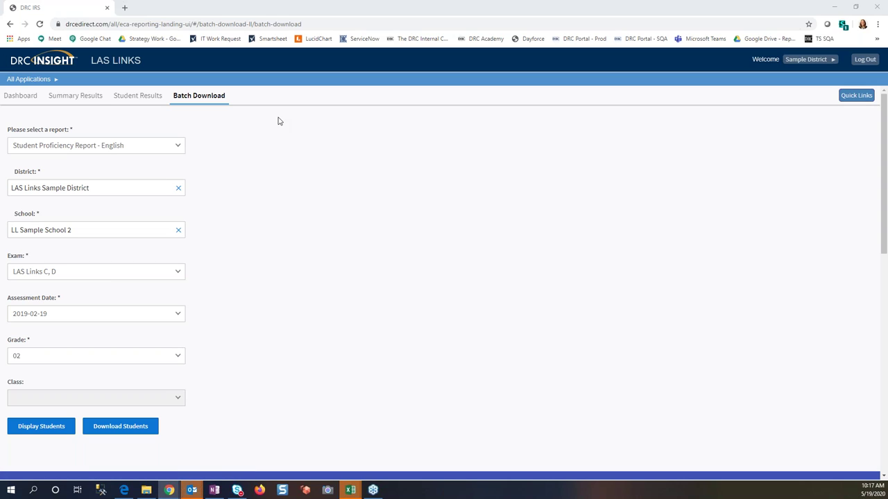
Step: Glance at the Dashboard welcome page, then come back to Student Results
{"action": "left_click", "coordinate": [139, 98]}
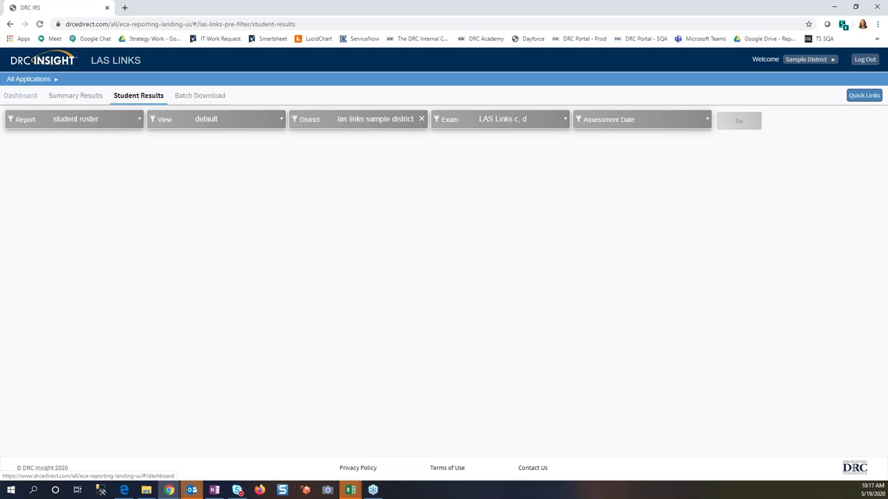
{"action": "left_click", "coordinate": [27, 99]}
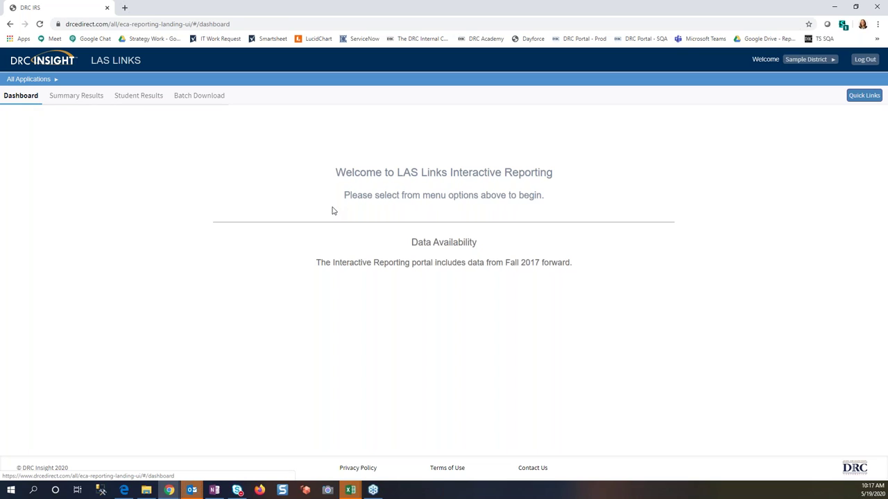
{"action": "left_click", "coordinate": [142, 97]}
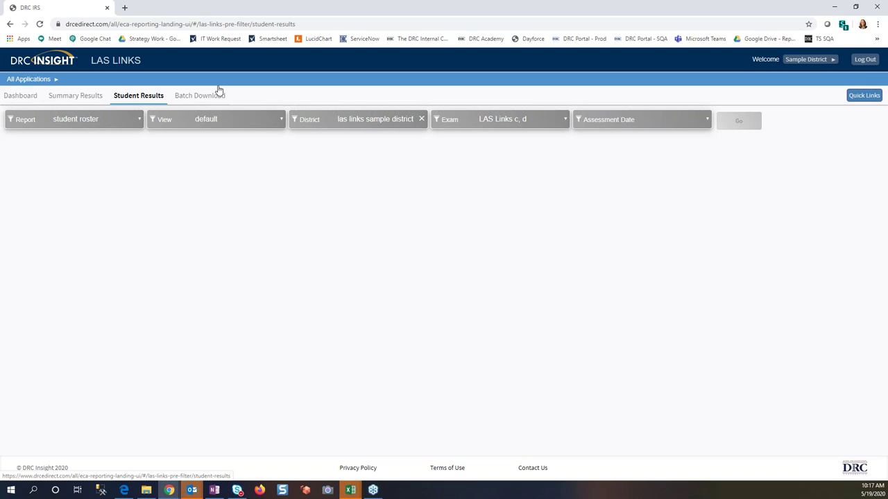
{"action": "left_click", "coordinate": [857, 96]}
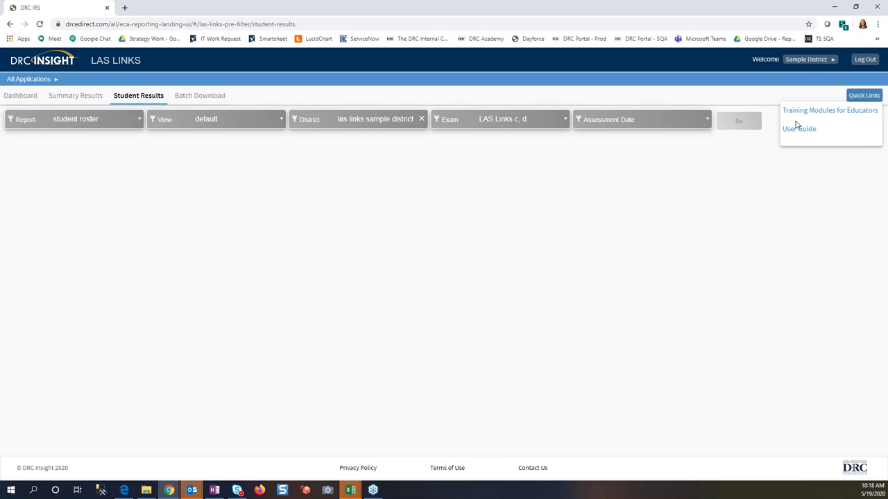
{"action": "left_click", "coordinate": [703, 87]}
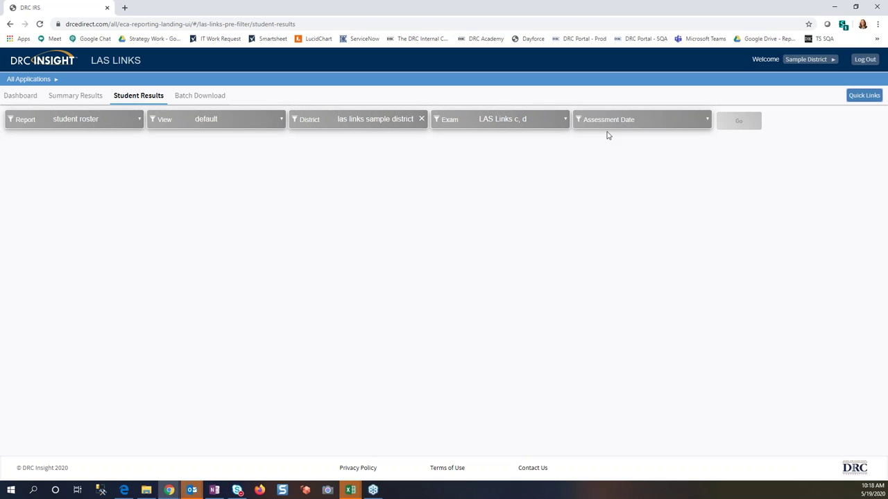
Step: Keep student roster and default view, choose 2019-02-19, and run the report
{"action": "left_click", "coordinate": [118, 122]}
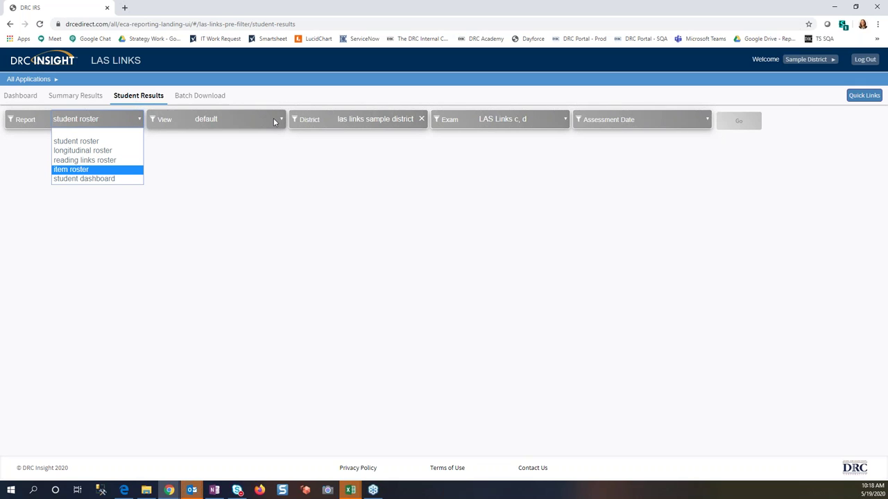
{"action": "left_click", "coordinate": [122, 119]}
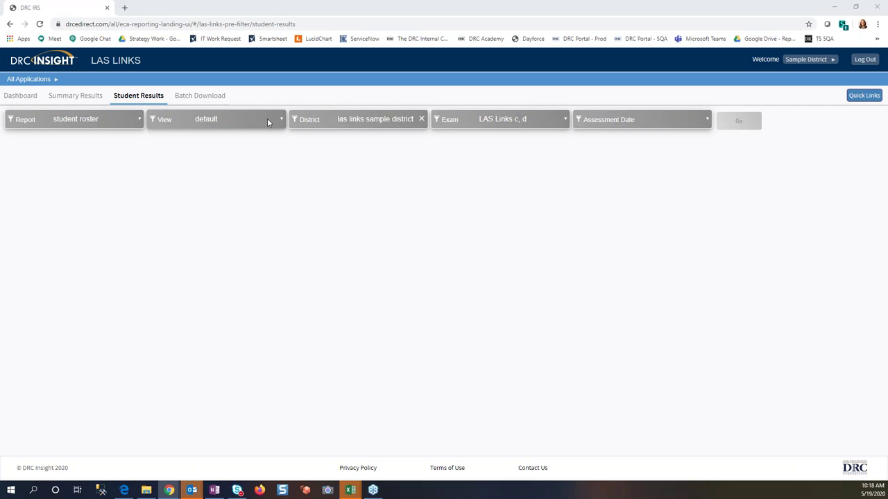
{"action": "left_click", "coordinate": [267, 122]}
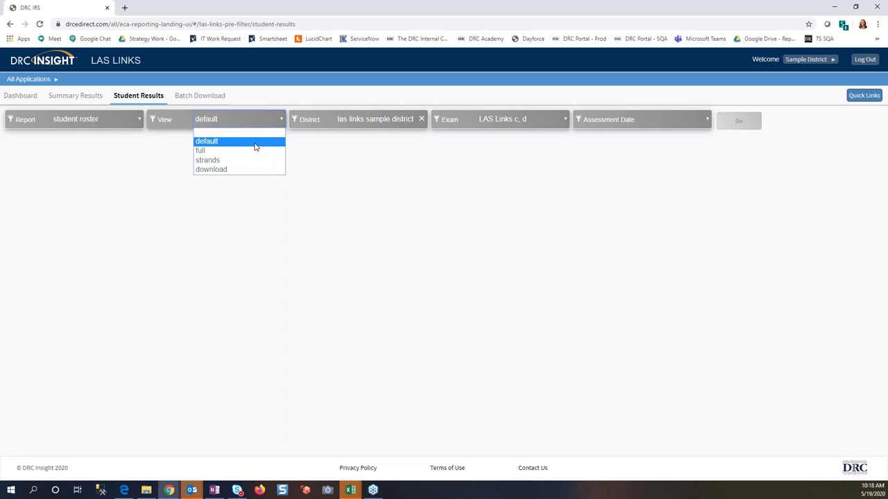
{"action": "left_click", "coordinate": [256, 141]}
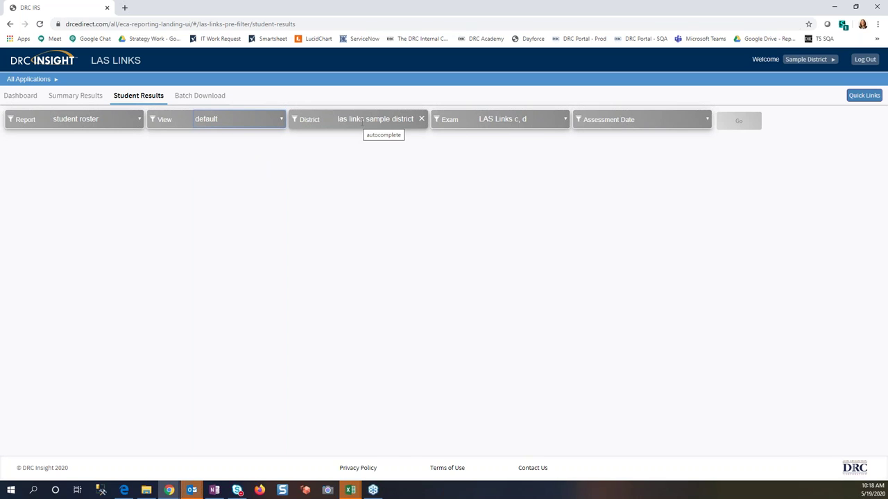
{"action": "left_click", "coordinate": [706, 122]}
{"action": "left_click", "coordinate": [701, 141]}
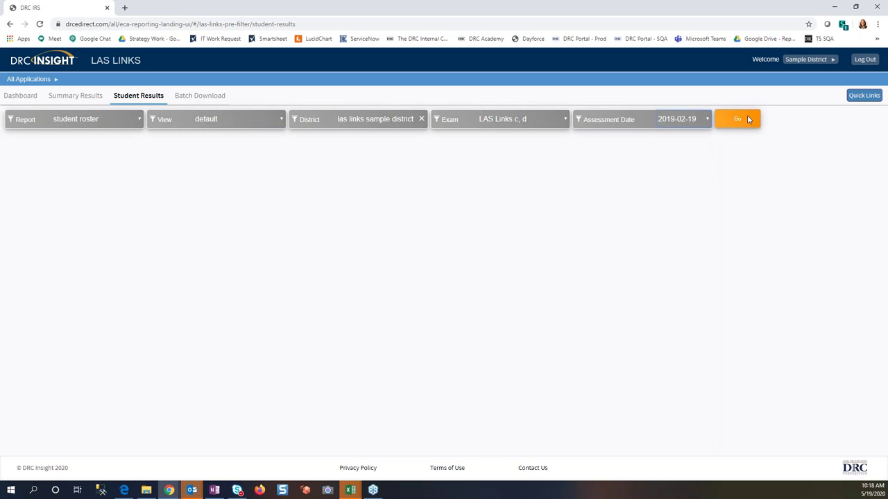
{"action": "left_click", "coordinate": [745, 119]}
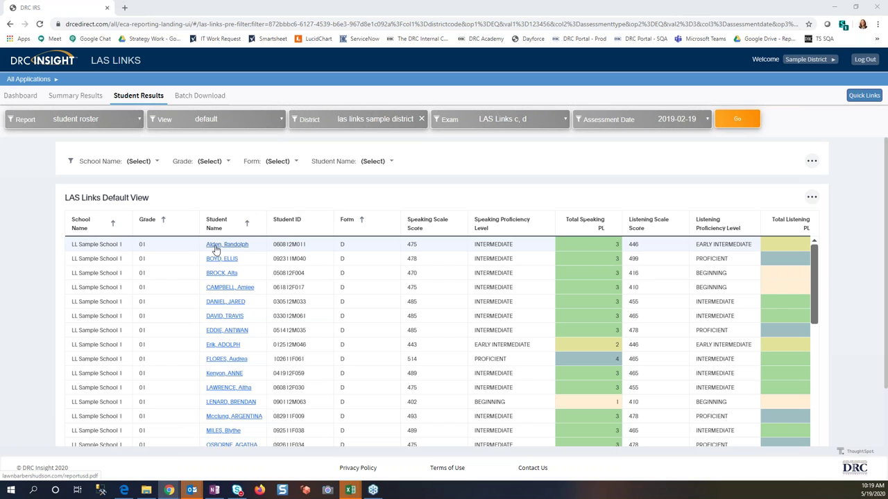
Step: Preview one student's Intermediate-rated PDF report, then close it and return to the roster
{"action": "left_click", "coordinate": [215, 248]}
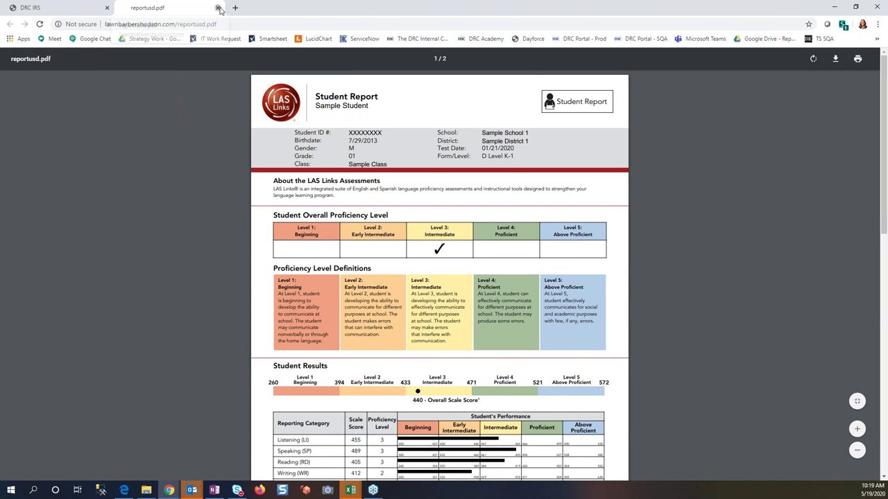
{"action": "left_click", "coordinate": [218, 8]}
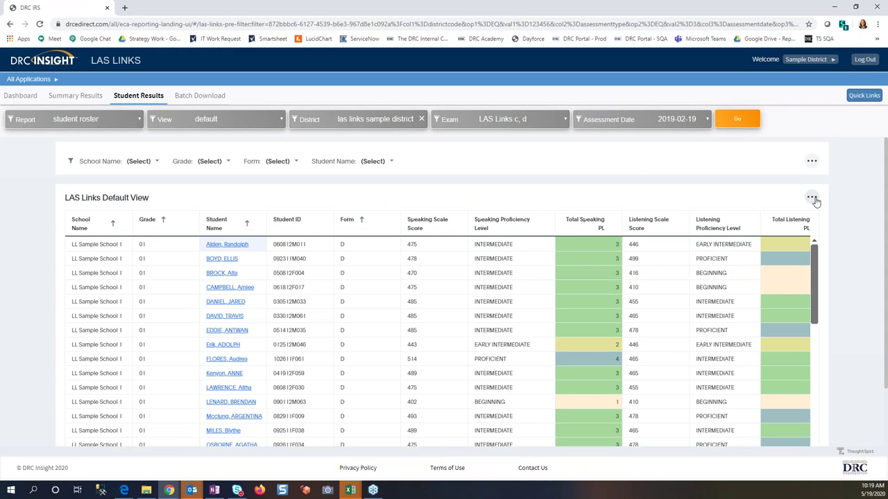
{"action": "left_click", "coordinate": [813, 199]}
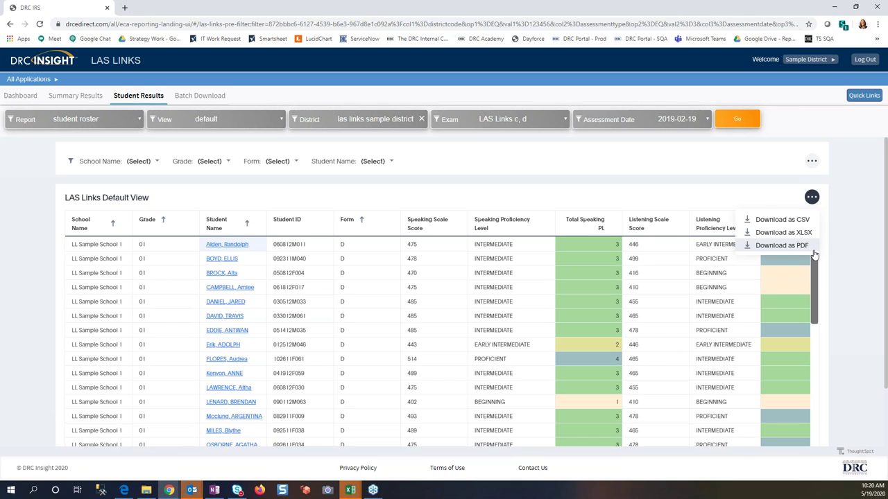
{"action": "left_click", "coordinate": [860, 207]}
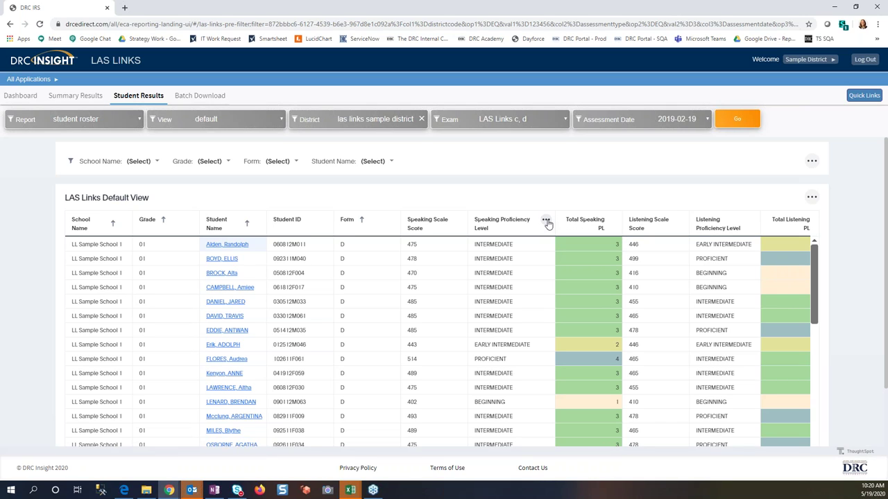
Step: Filter the Speaking Proficiency Level column to beginning only and scroll through the results
{"action": "left_click", "coordinate": [546, 221]}
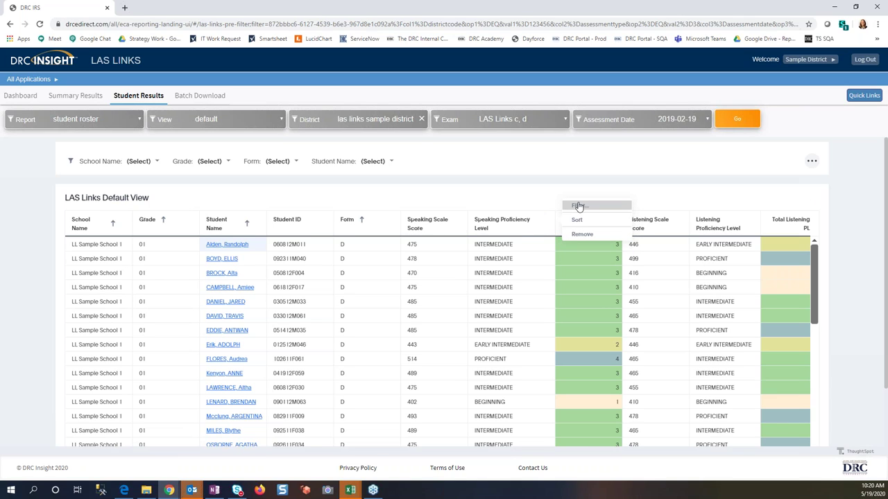
{"action": "left_click", "coordinate": [578, 207]}
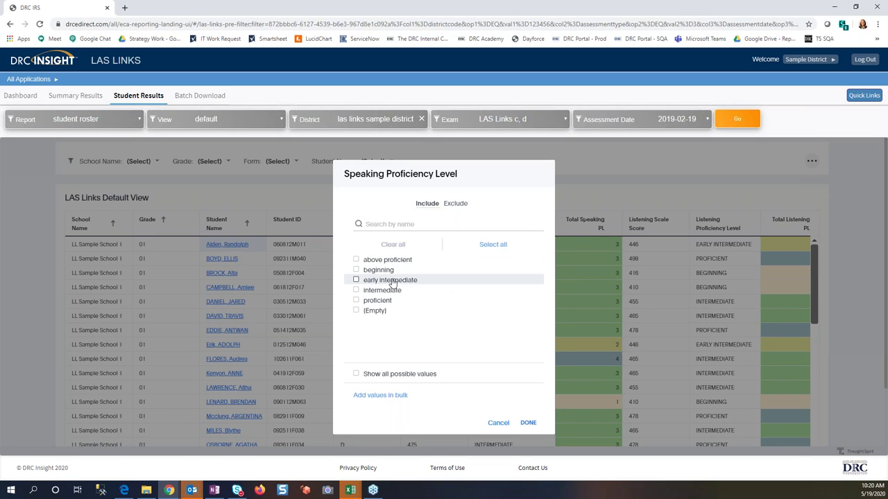
{"action": "left_click", "coordinate": [356, 270]}
{"action": "left_click", "coordinate": [528, 423]}
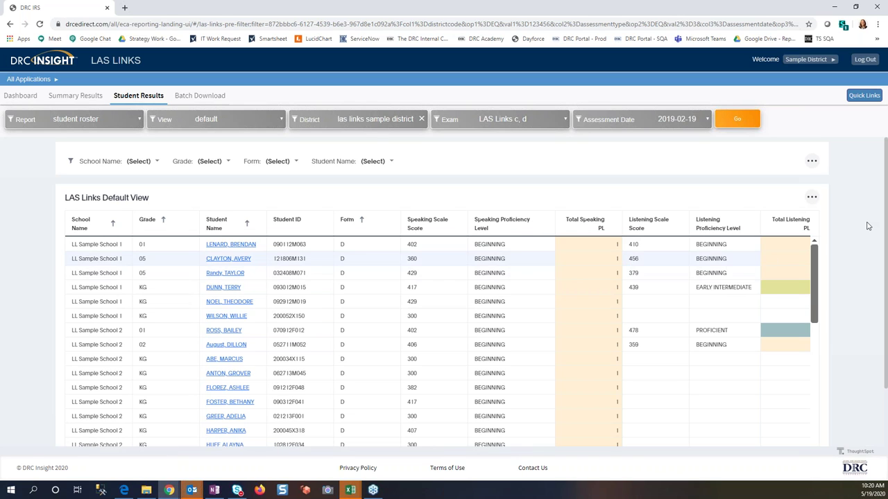
{"action": "scroll", "coordinate": [867, 226], "scroll_direction": "down", "scroll_amount": 2}
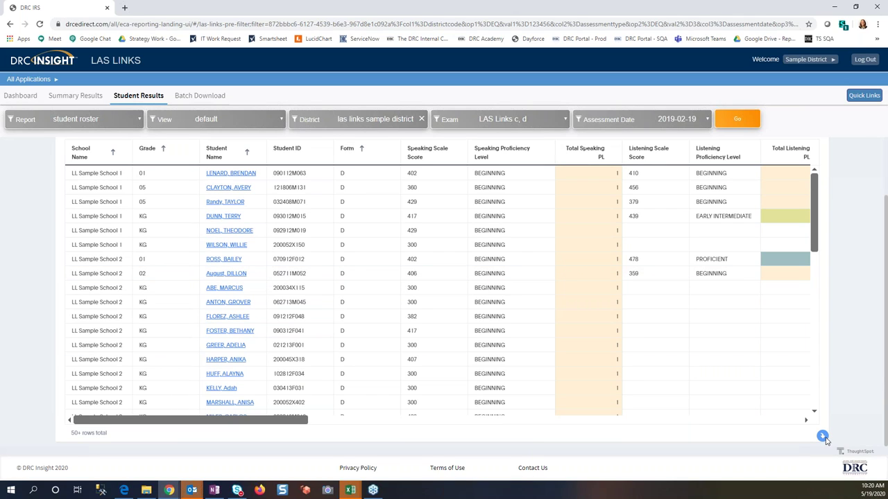
Step: Remove the speaking-level filter so all students are listed, then show the available roster views
{"action": "left_click", "coordinate": [823, 437]}
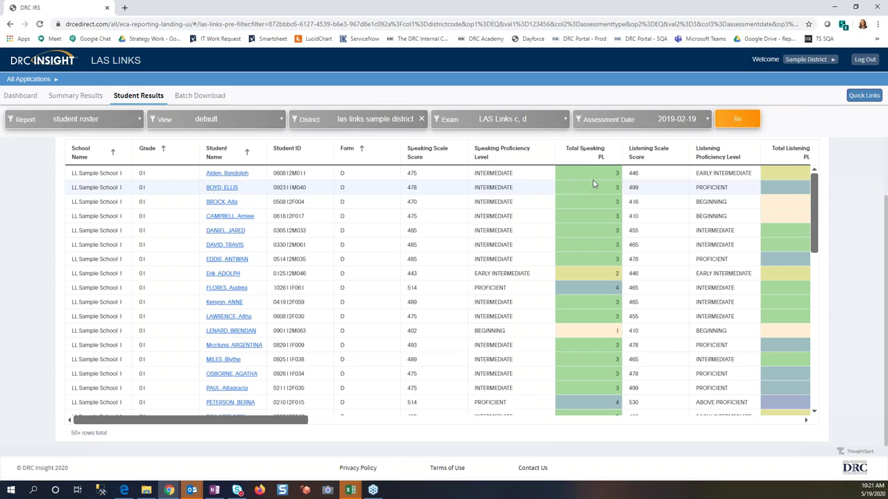
{"action": "scroll", "coordinate": [593, 184], "scroll_direction": "up", "scroll_amount": 1}
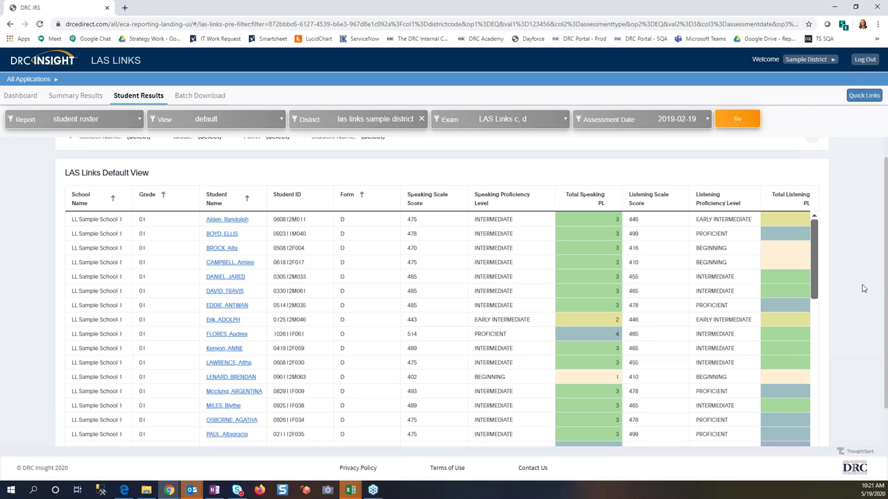
{"action": "scroll", "coordinate": [864, 289], "scroll_direction": "down", "scroll_amount": 1}
{"action": "scroll", "coordinate": [863, 288], "scroll_direction": "up", "scroll_amount": 1}
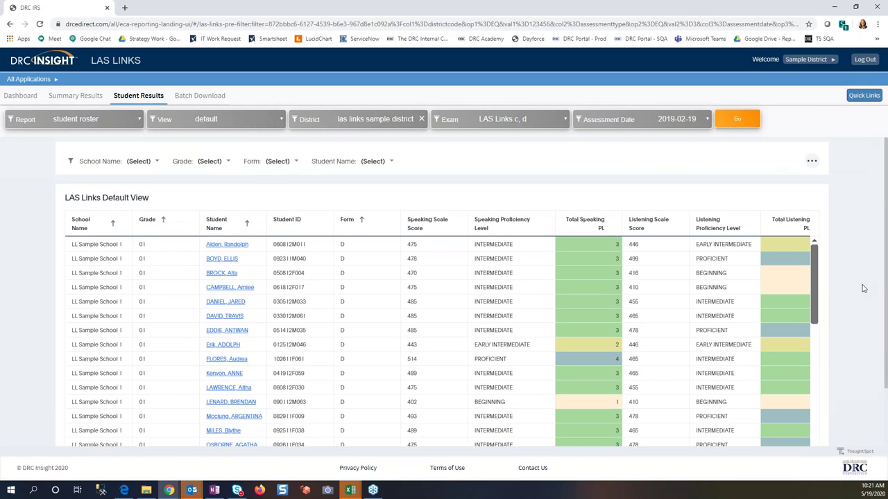
{"action": "left_click", "coordinate": [252, 124]}
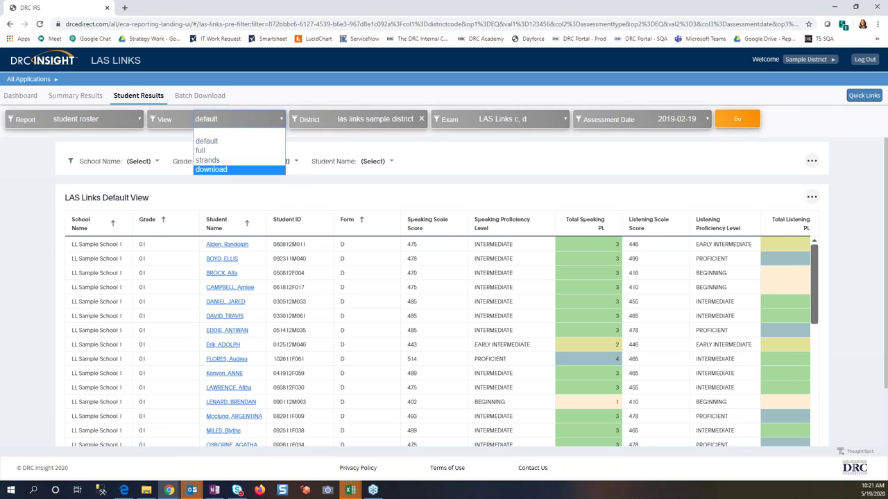
Step: Leave the view unchanged and set the report type to longitudinal roster
{"action": "left_click", "coordinate": [41, 153]}
{"action": "left_click", "coordinate": [130, 121]}
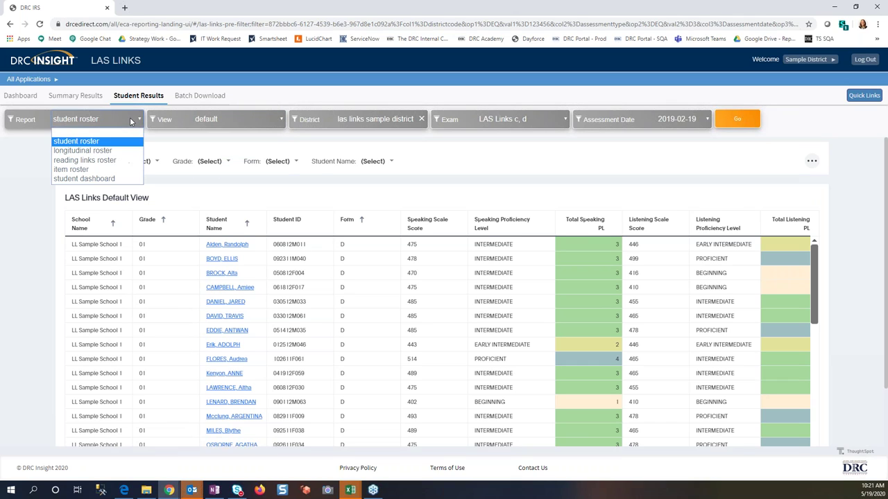
{"action": "left_click", "coordinate": [105, 153]}
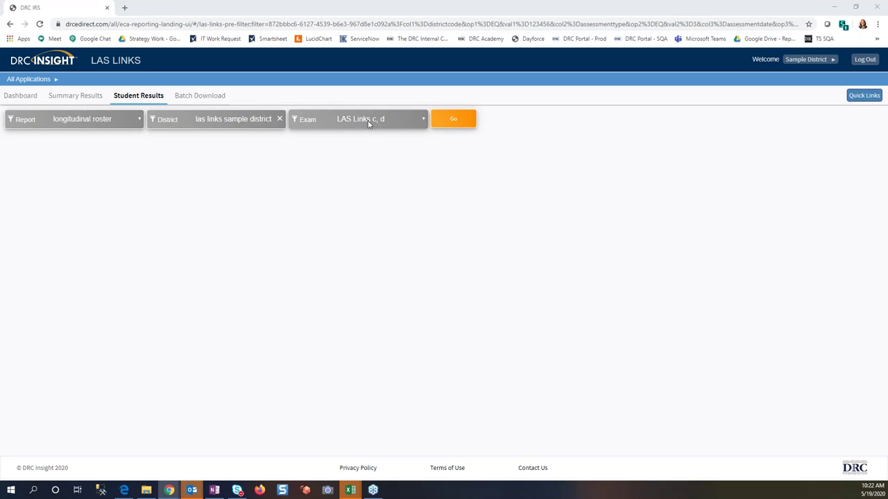
Step: Run the longitudinal roster to compare each student's speaking scores across assessment dates
{"action": "left_click", "coordinate": [468, 121]}
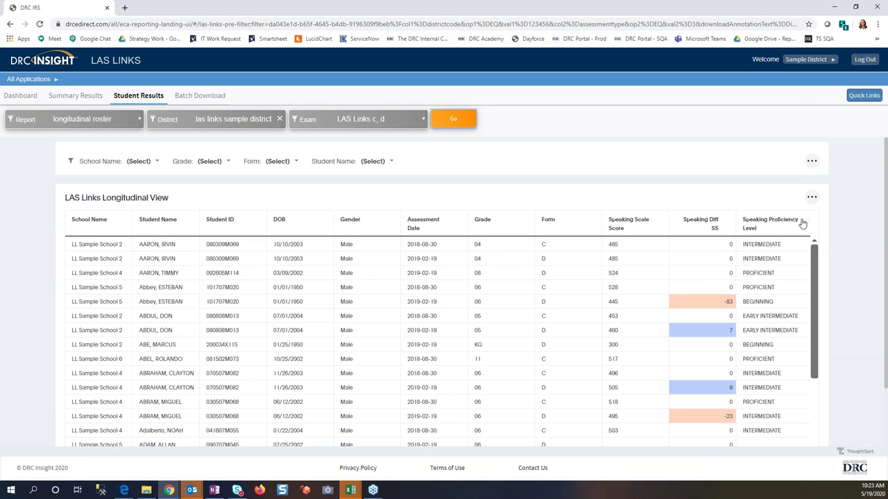
Step: Review a score column's options and the table's download menu, then list the report types
{"action": "left_click", "coordinate": [659, 222]}
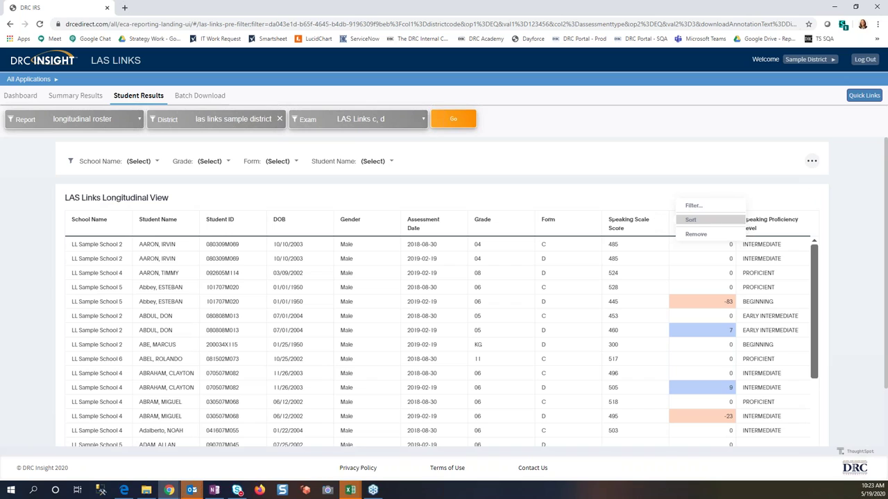
{"action": "left_click", "coordinate": [630, 201]}
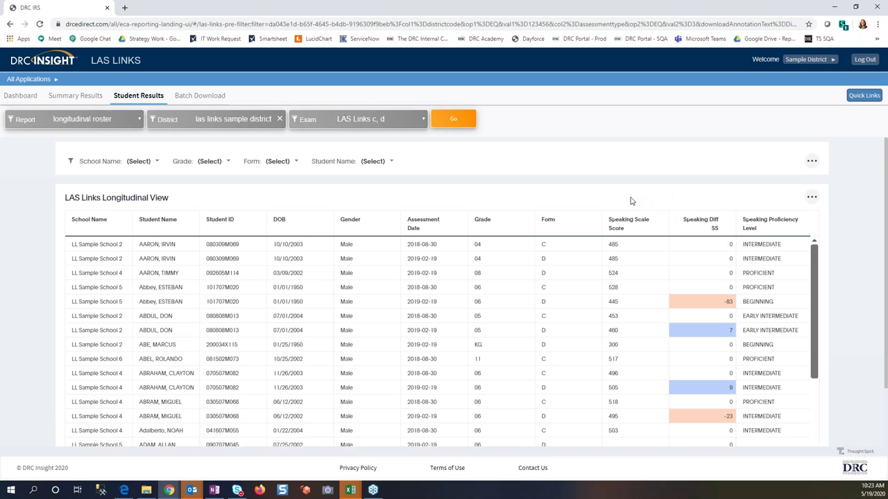
{"action": "left_click", "coordinate": [811, 197]}
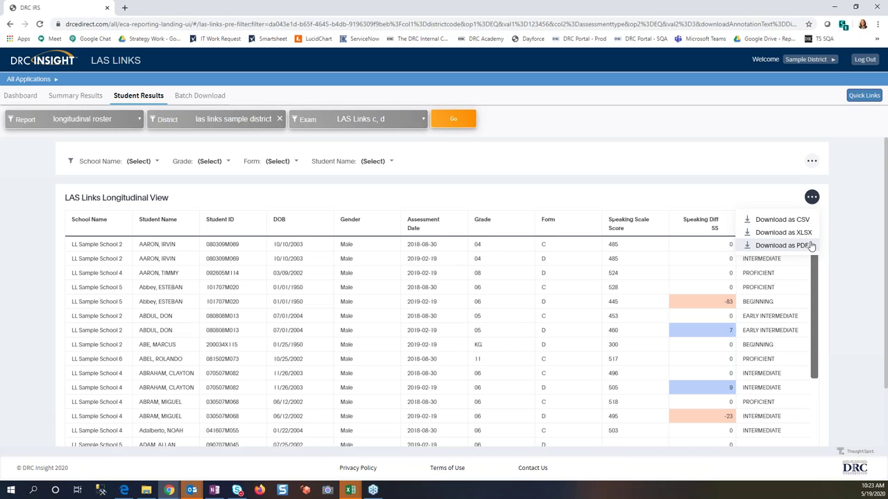
{"action": "left_click", "coordinate": [866, 258]}
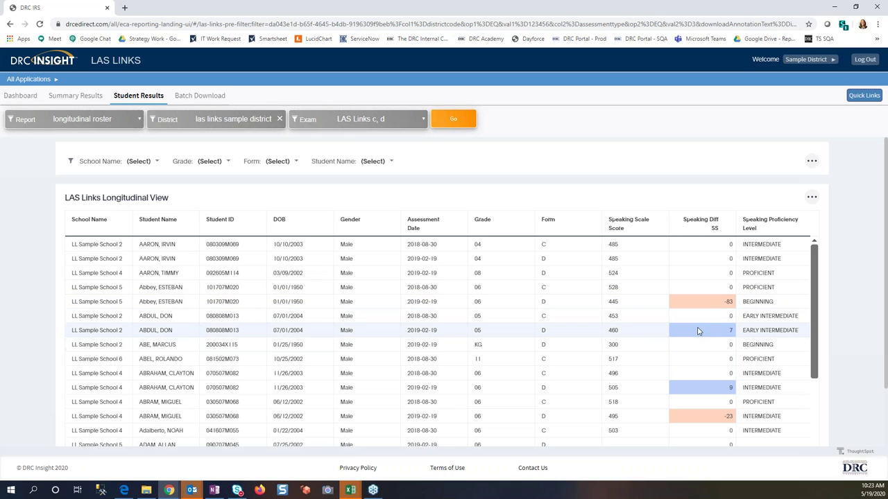
{"action": "scroll", "coordinate": [698, 332], "scroll_direction": "down", "scroll_amount": 3}
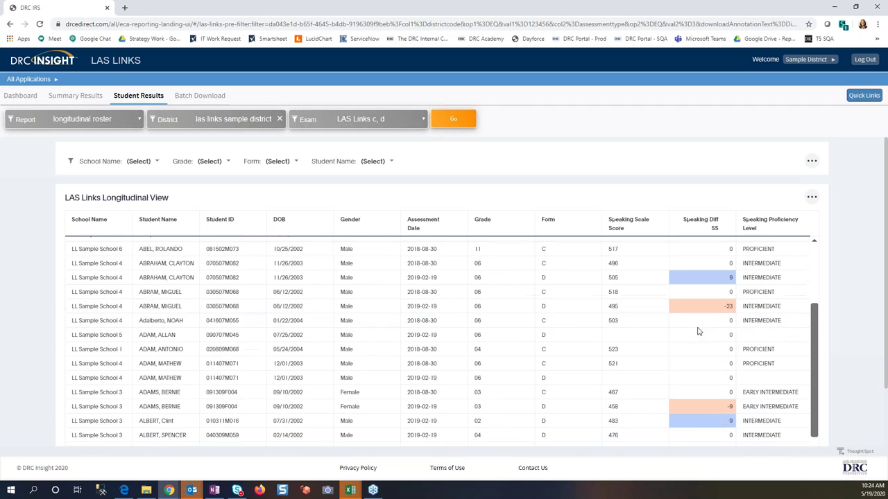
{"action": "scroll", "coordinate": [699, 332], "scroll_direction": "up", "scroll_amount": 3}
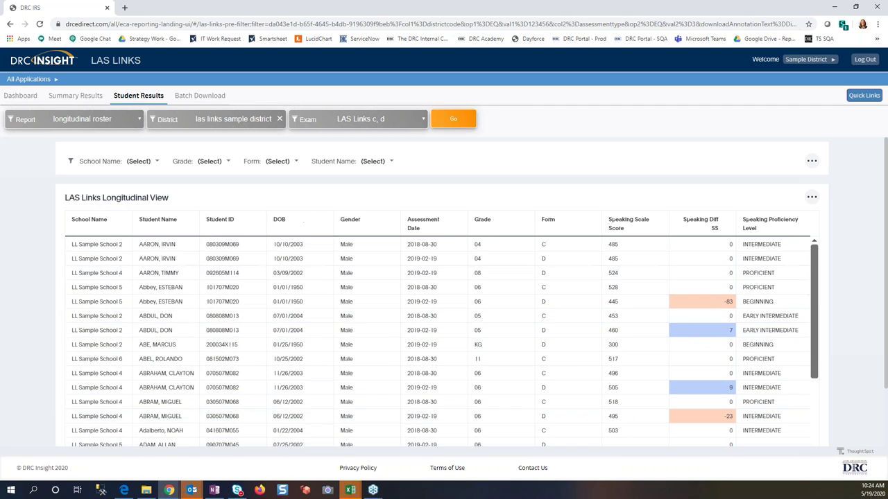
{"action": "left_click", "coordinate": [113, 120]}
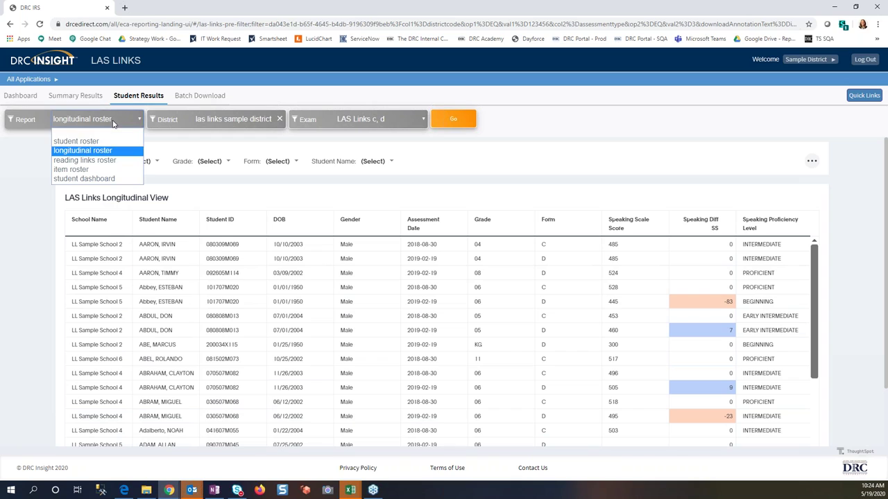
Step: Run the reading links roster for ll sample school 2, assessment date 2019-02-19, grade 02
{"action": "left_click", "coordinate": [94, 160]}
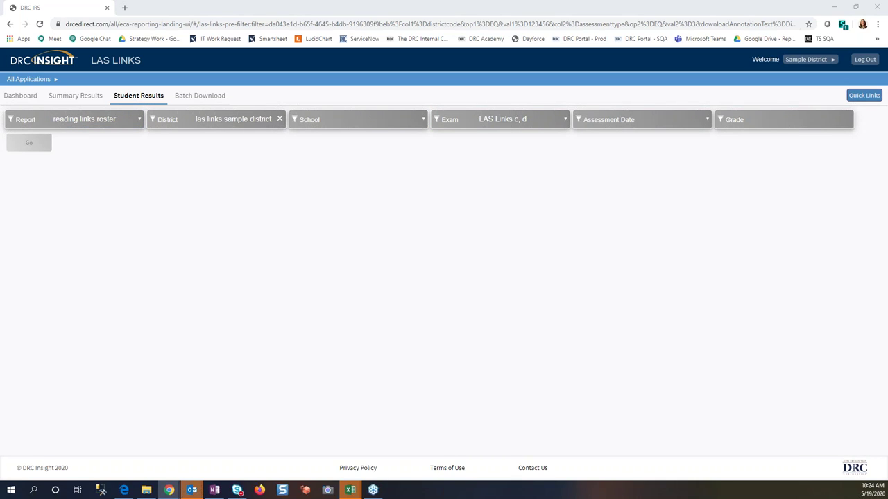
{"action": "left_click", "coordinate": [409, 125]}
{"action": "left_click", "coordinate": [389, 150]}
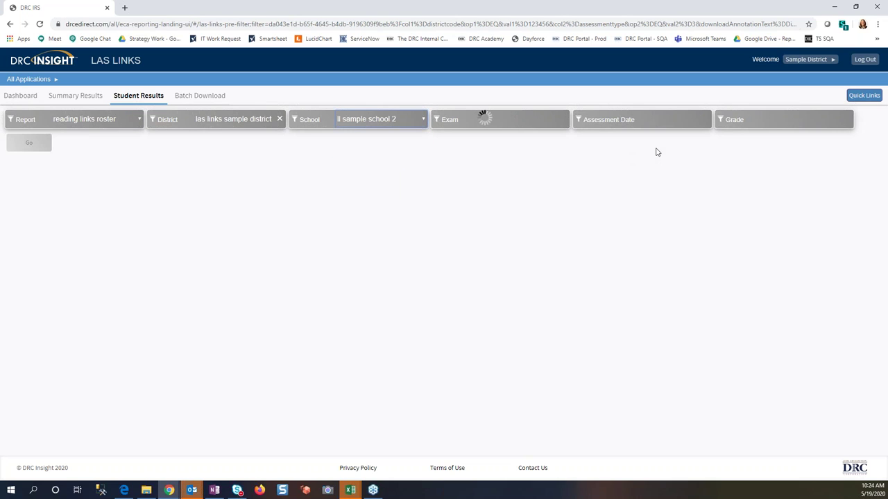
{"action": "left_click", "coordinate": [707, 117]}
{"action": "left_click", "coordinate": [694, 141]}
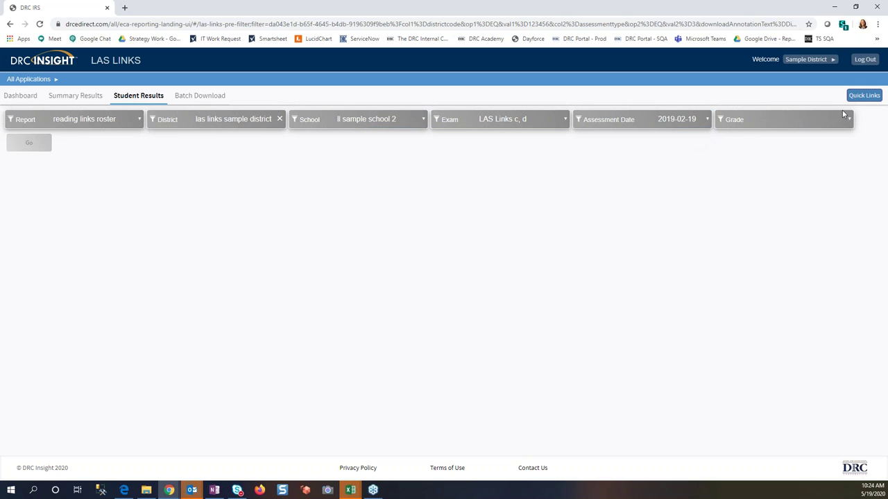
{"action": "left_click", "coordinate": [845, 119]}
{"action": "left_click", "coordinate": [783, 160]}
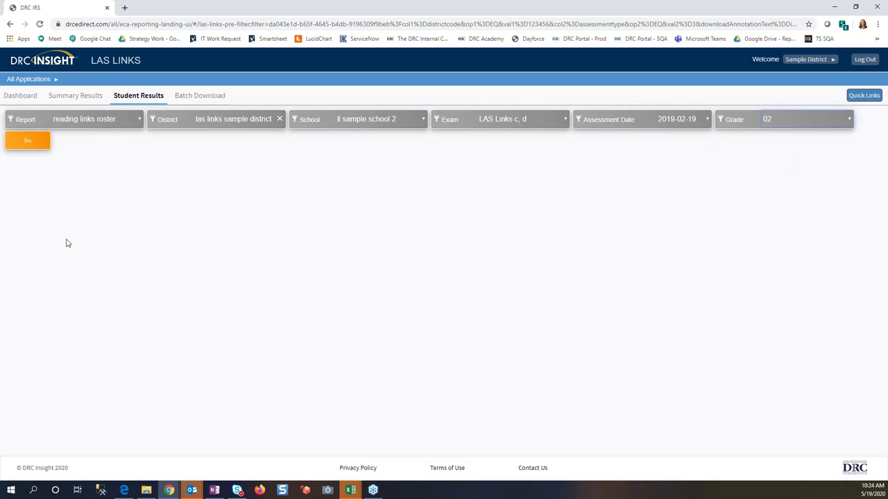
{"action": "left_click", "coordinate": [28, 141]}
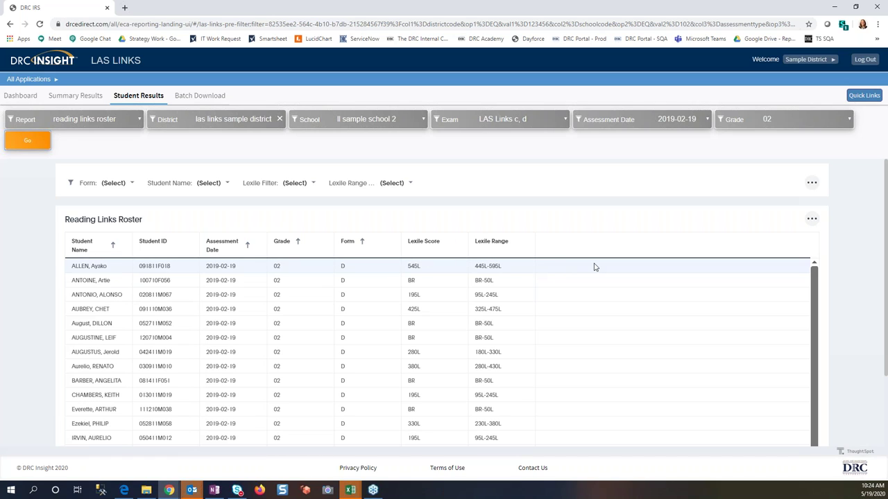
Step: Check the roster's CSV/XLSX/PDF download formats without downloading, then list the report types
{"action": "left_click", "coordinate": [811, 218]}
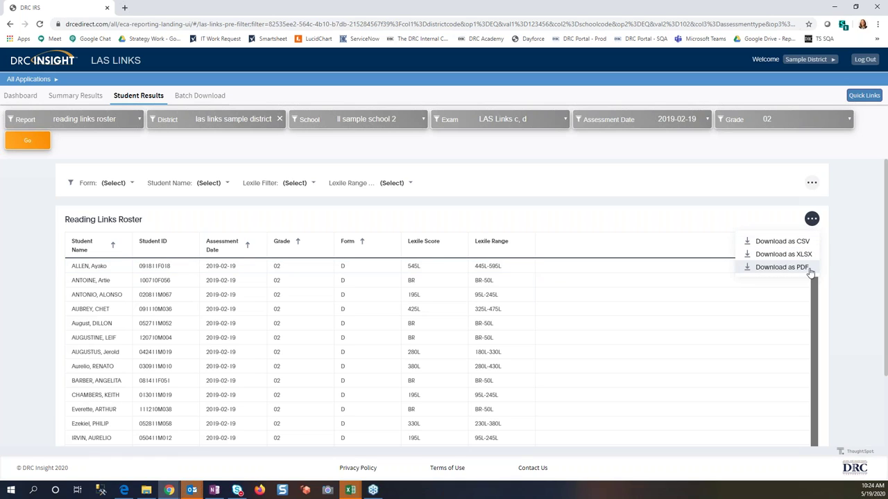
{"action": "left_click", "coordinate": [866, 240]}
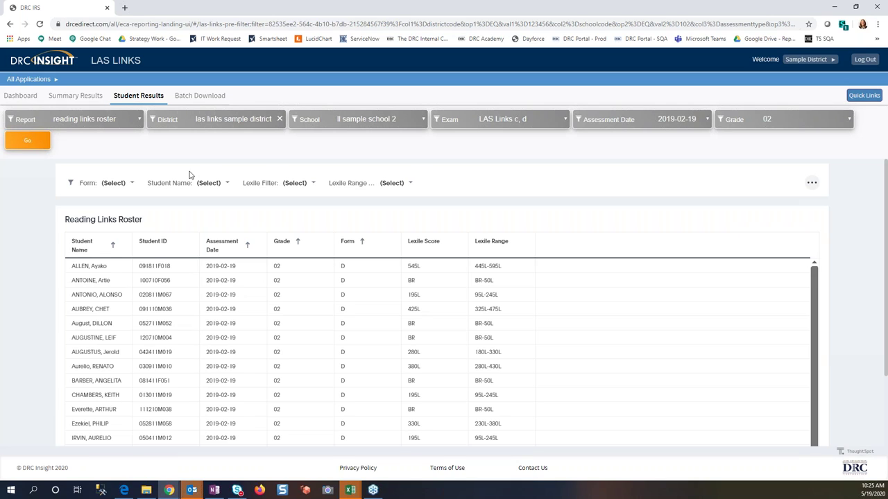
{"action": "left_click", "coordinate": [132, 120]}
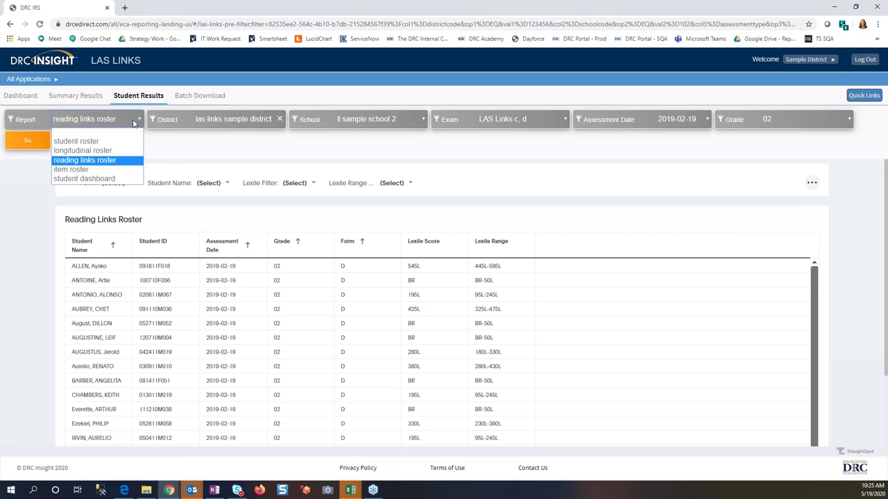
Step: Run the item roster for ll sample school 2, assessment date 2019-02-19, grade 02
{"action": "left_click", "coordinate": [104, 170]}
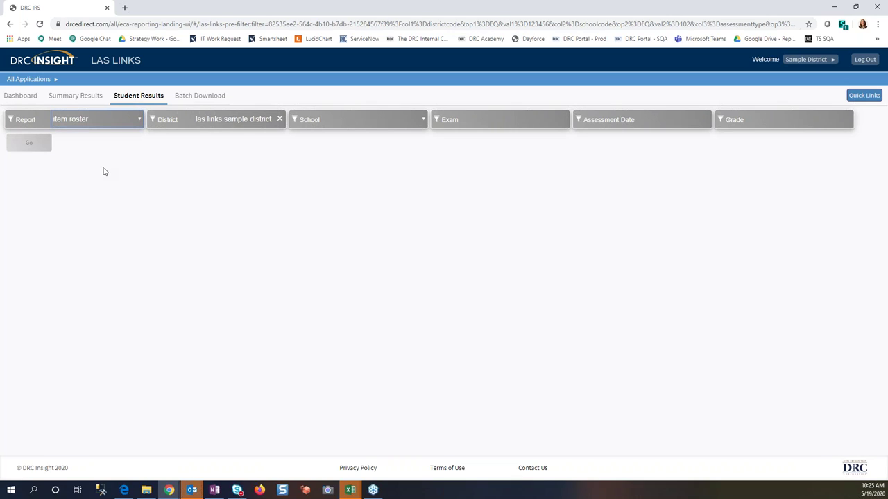
{"action": "left_click", "coordinate": [405, 120]}
{"action": "left_click", "coordinate": [404, 150]}
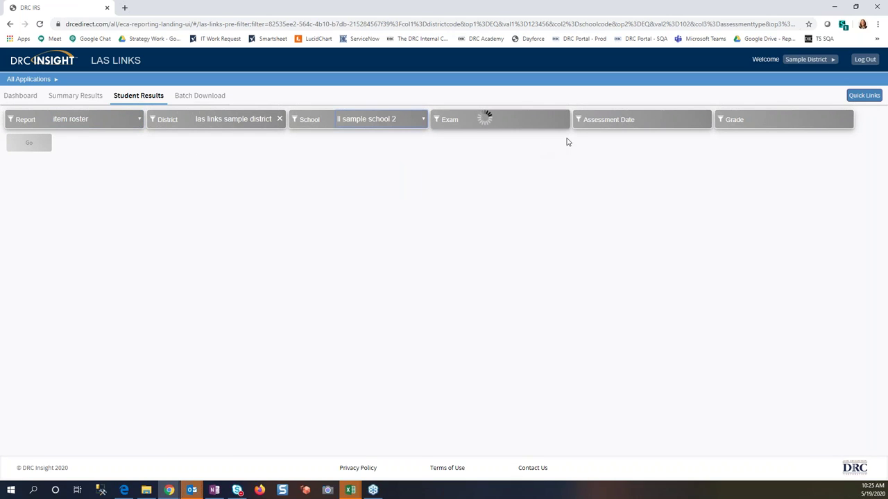
{"action": "left_click", "coordinate": [707, 118]}
{"action": "left_click", "coordinate": [696, 142]}
{"action": "left_click", "coordinate": [839, 123]}
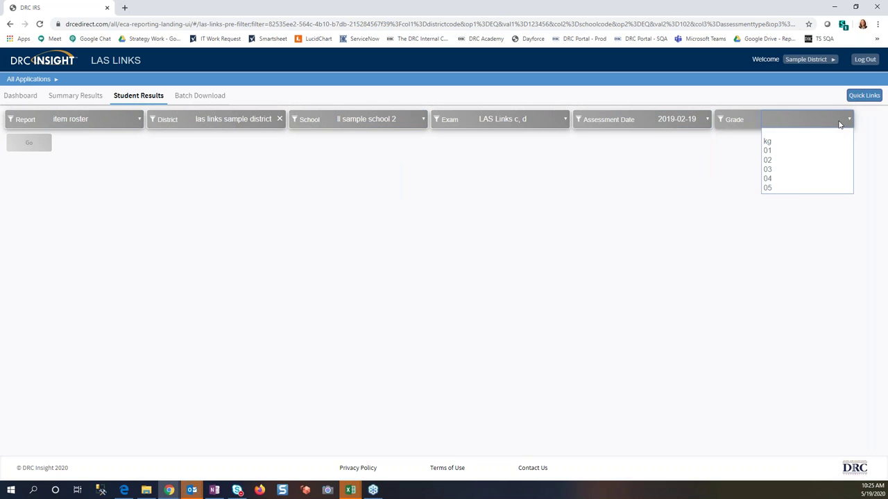
{"action": "left_click", "coordinate": [796, 160]}
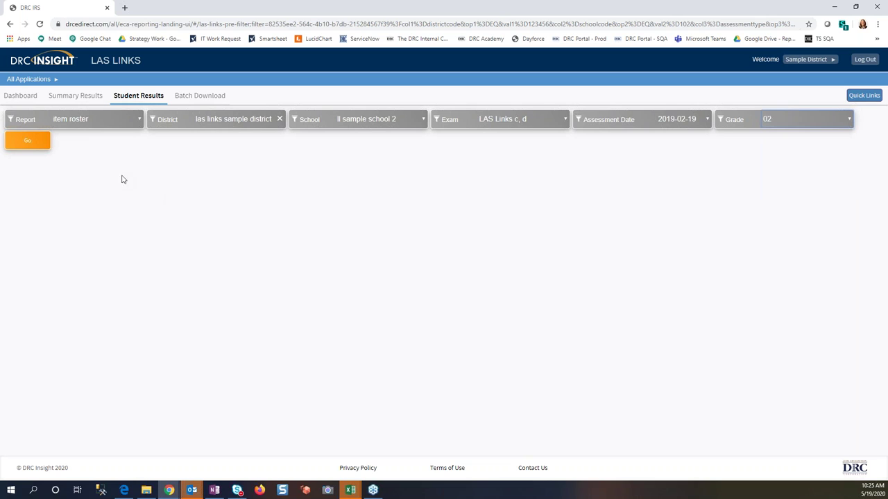
{"action": "left_click", "coordinate": [37, 138]}
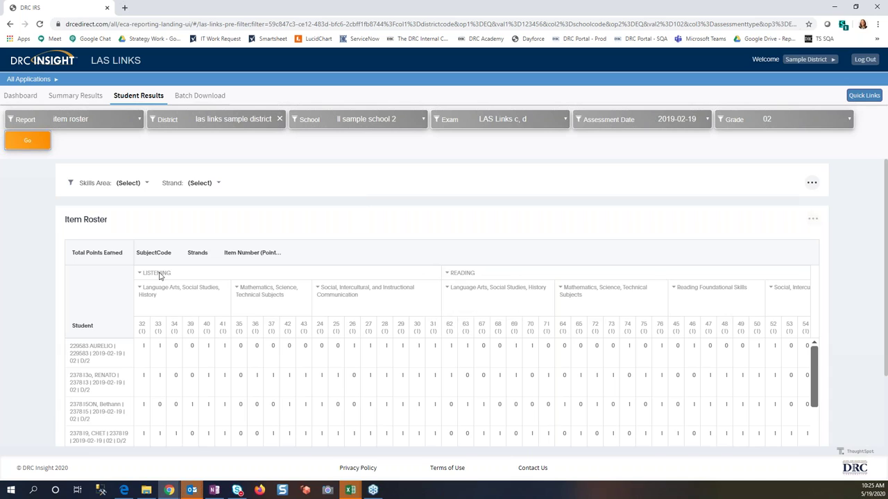
{"action": "scroll", "coordinate": [159, 275], "scroll_direction": "down", "scroll_amount": 1}
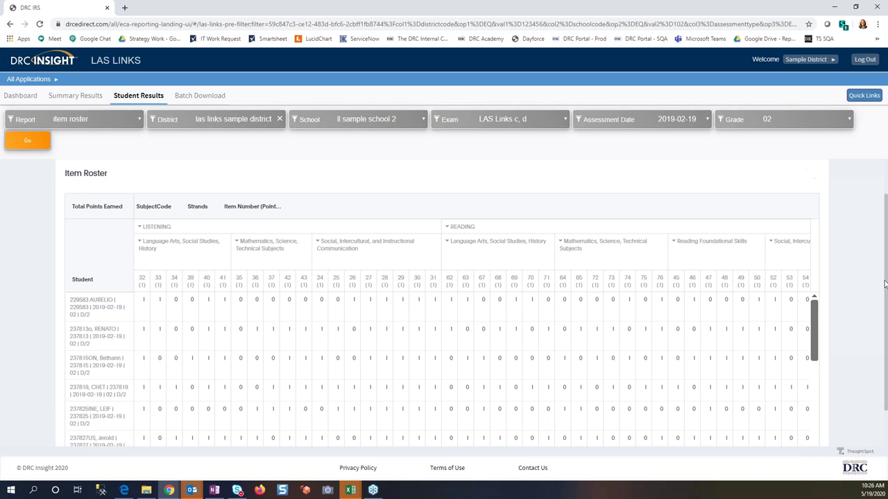
{"action": "scroll", "coordinate": [885, 283], "scroll_direction": "up", "scroll_amount": 1}
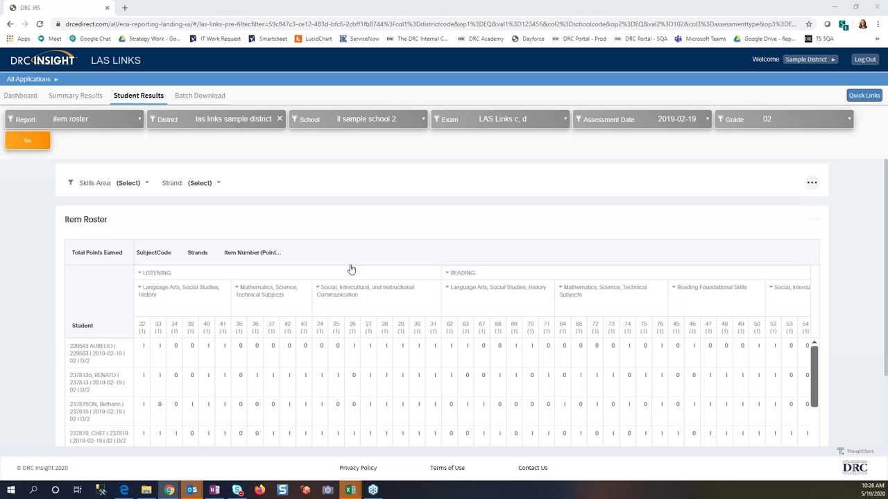
Step: Limit the Item Roster's Skills Area to listening and scroll to check the filtered item scores
{"action": "left_click", "coordinate": [124, 186]}
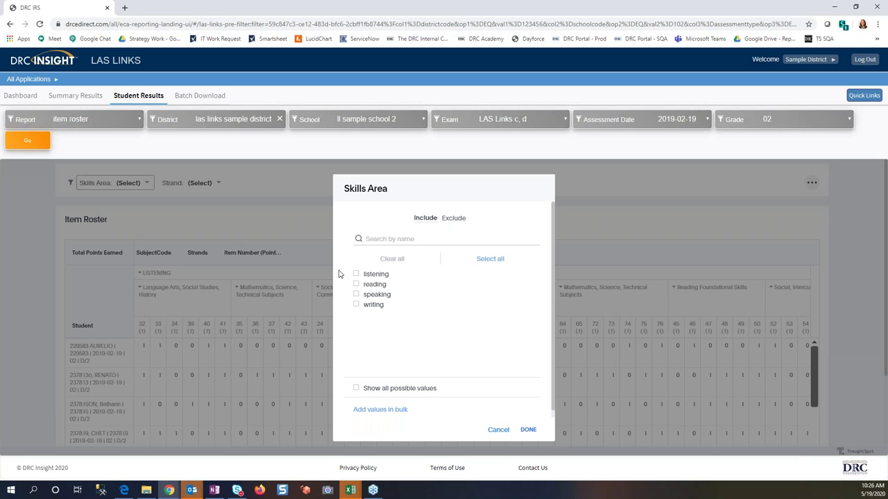
{"action": "left_click", "coordinate": [371, 276]}
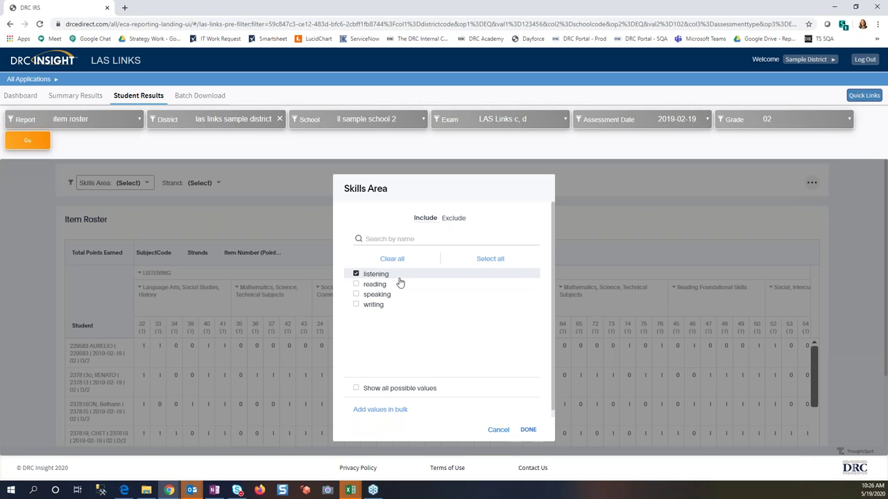
{"action": "left_click", "coordinate": [527, 432]}
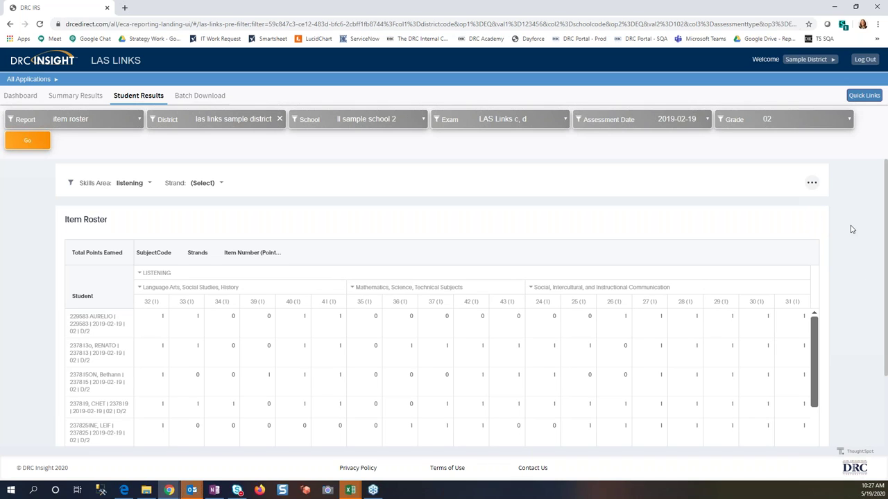
{"action": "scroll", "coordinate": [852, 230], "scroll_direction": "down", "scroll_amount": 2}
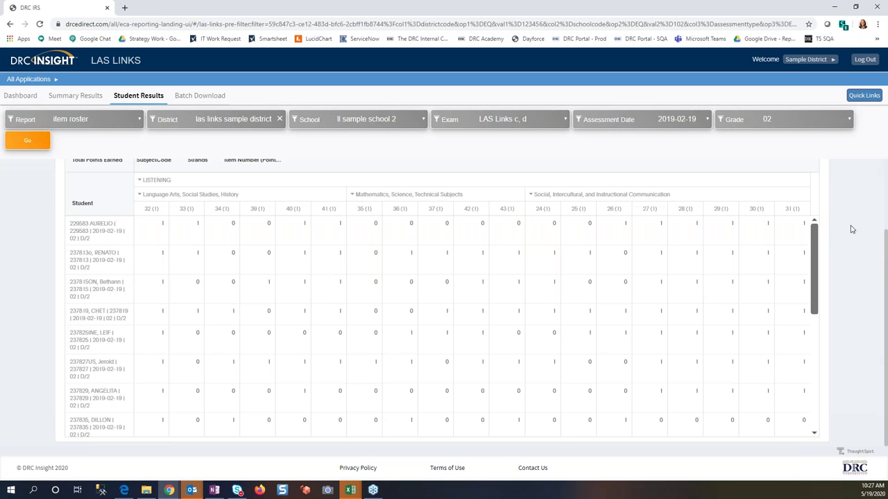
{"action": "scroll", "coordinate": [853, 230], "scroll_direction": "up", "scroll_amount": 2}
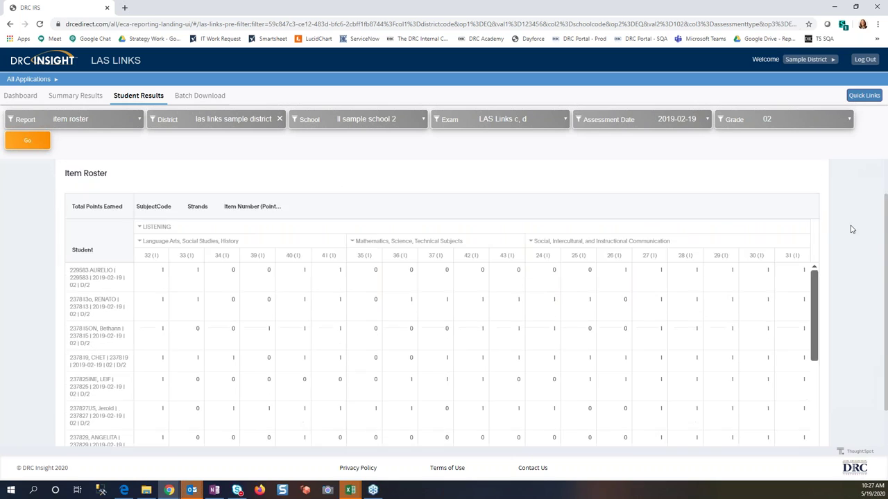
{"action": "left_click", "coordinate": [113, 119]}
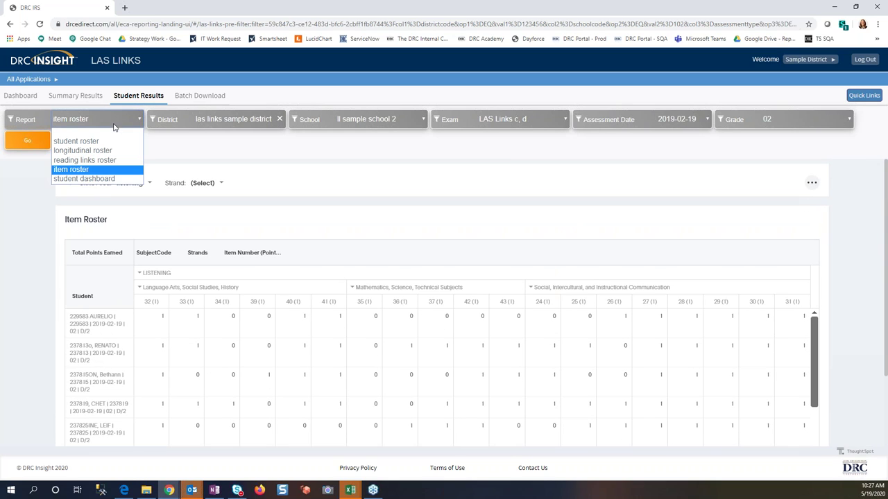
Step: Run the student dashboard for the searched student at ll sample school 2 on LAS Links c, d
{"action": "left_click", "coordinate": [84, 179]}
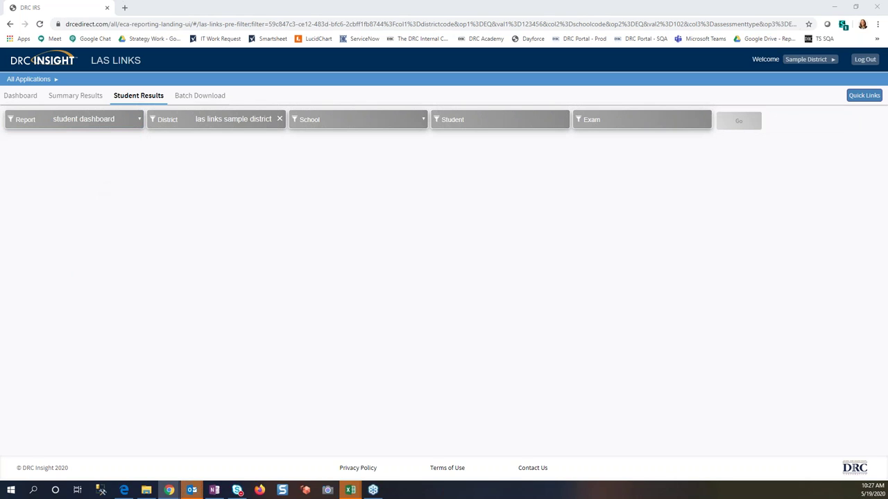
{"action": "left_click", "coordinate": [409, 125]}
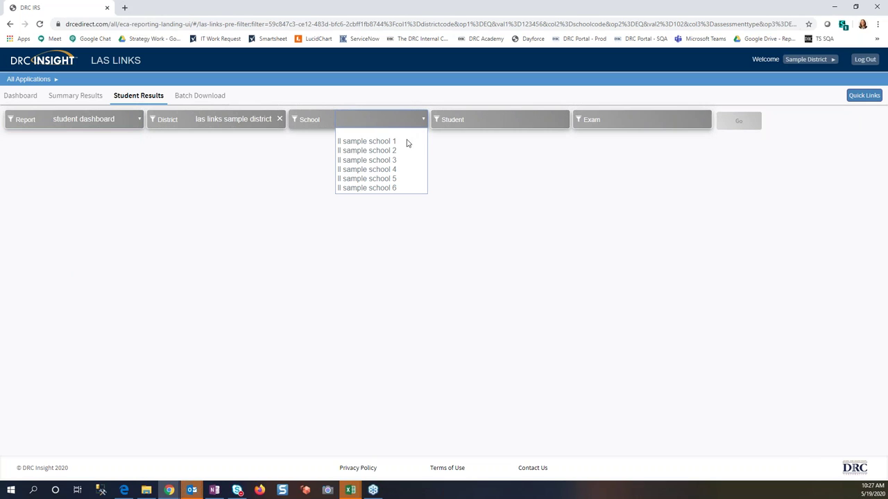
{"action": "left_click", "coordinate": [402, 150]}
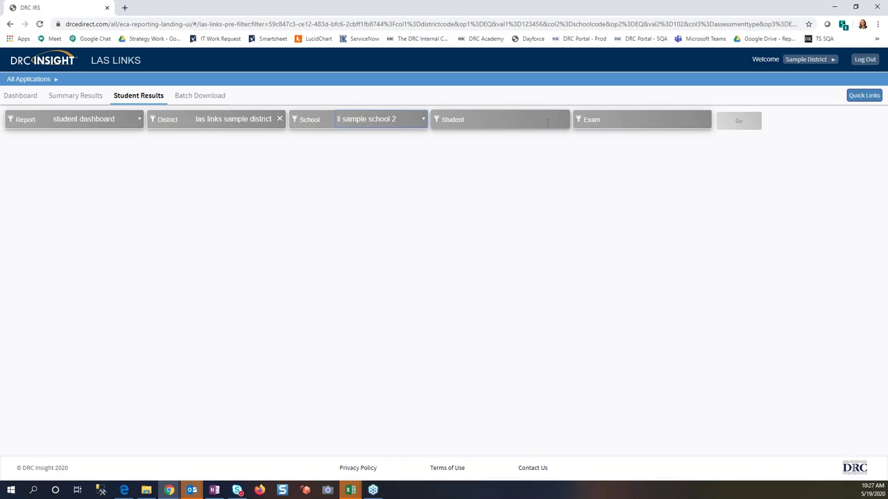
{"action": "left_click", "coordinate": [547, 123]}
{"action": "type", "text": "jerol"}
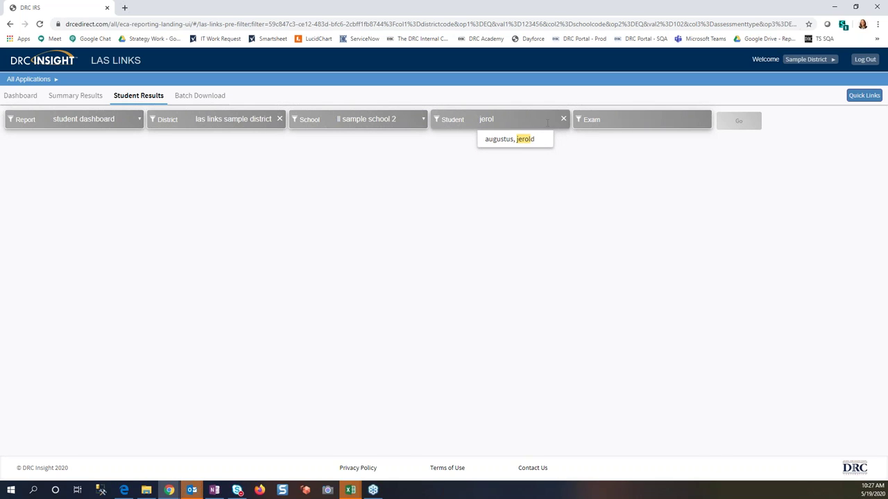
{"action": "left_click", "coordinate": [510, 139]}
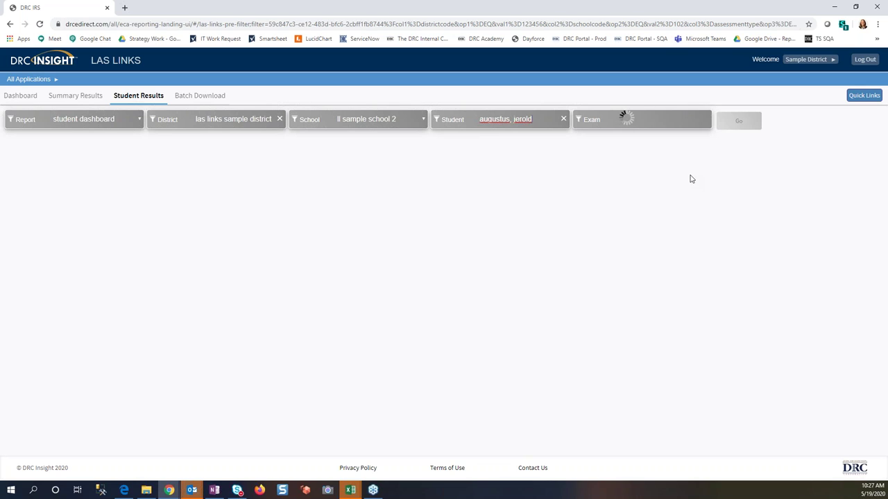
{"action": "left_click", "coordinate": [738, 118]}
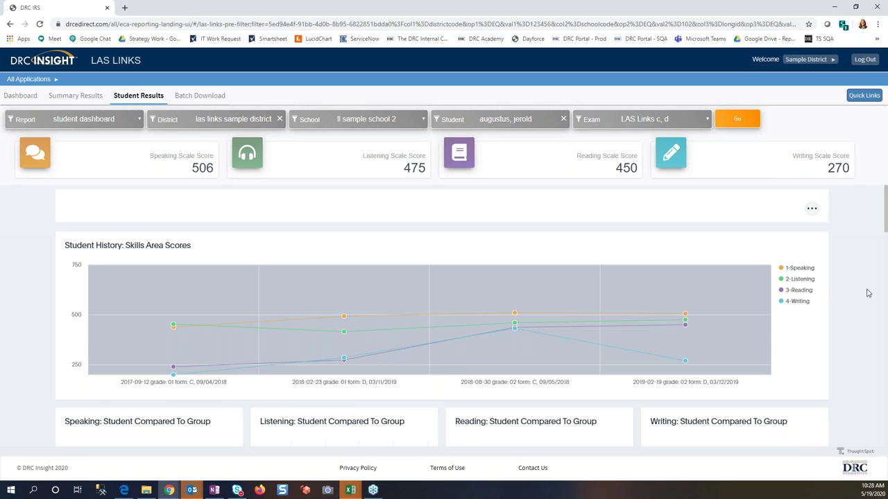
{"action": "scroll", "coordinate": [868, 293], "scroll_direction": "down", "scroll_amount": 10}
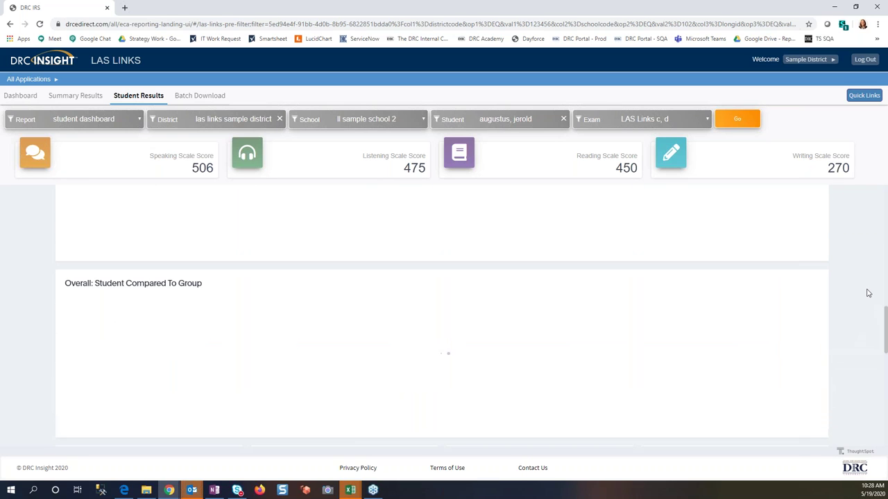
{"action": "scroll", "coordinate": [867, 293], "scroll_direction": "up", "scroll_amount": 5}
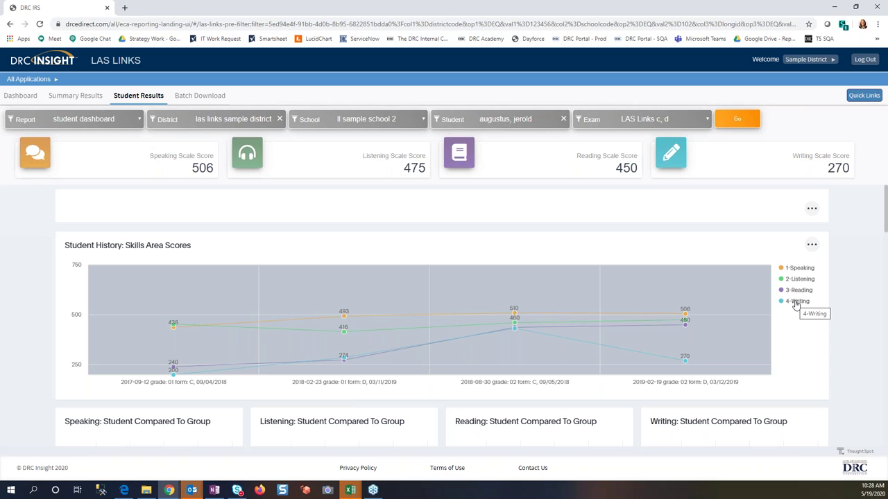
{"action": "double_click", "coordinate": [796, 303]}
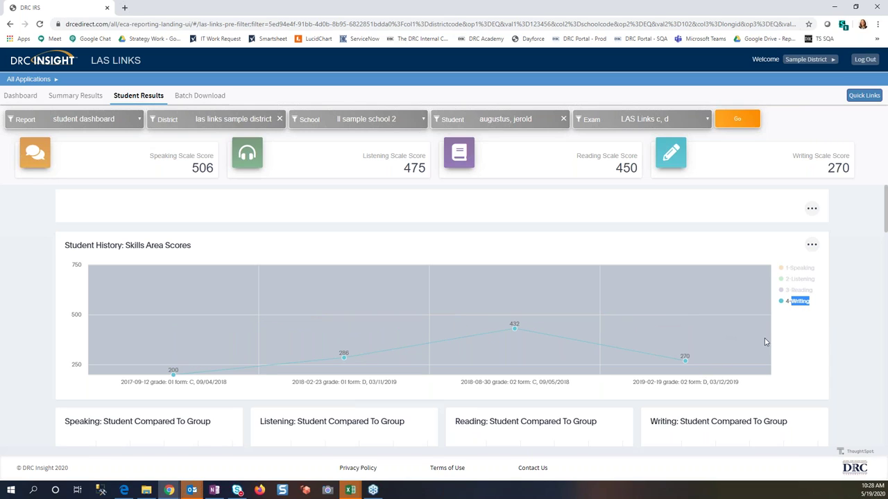
{"action": "double_click", "coordinate": [803, 303]}
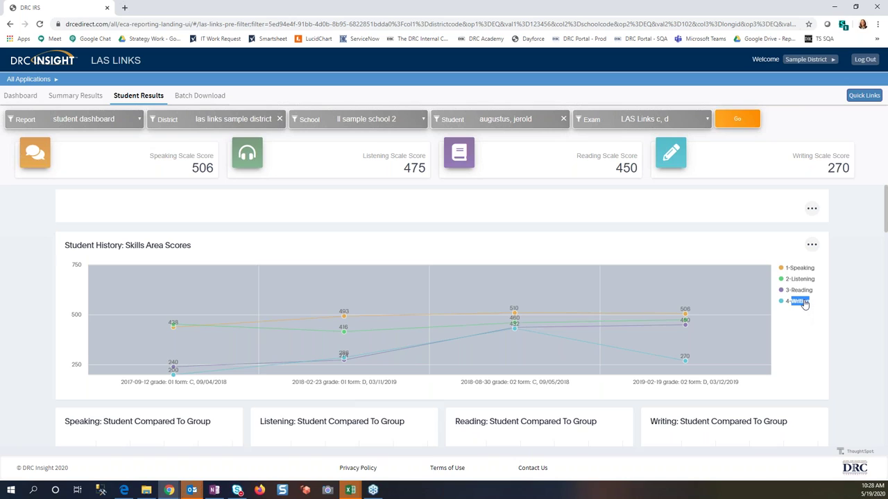
{"action": "left_click", "coordinate": [800, 268]}
Step: Scroll through the student dashboard to review its scale scores and charts
{"action": "scroll", "coordinate": [883, 322], "scroll_direction": "down", "scroll_amount": 2}
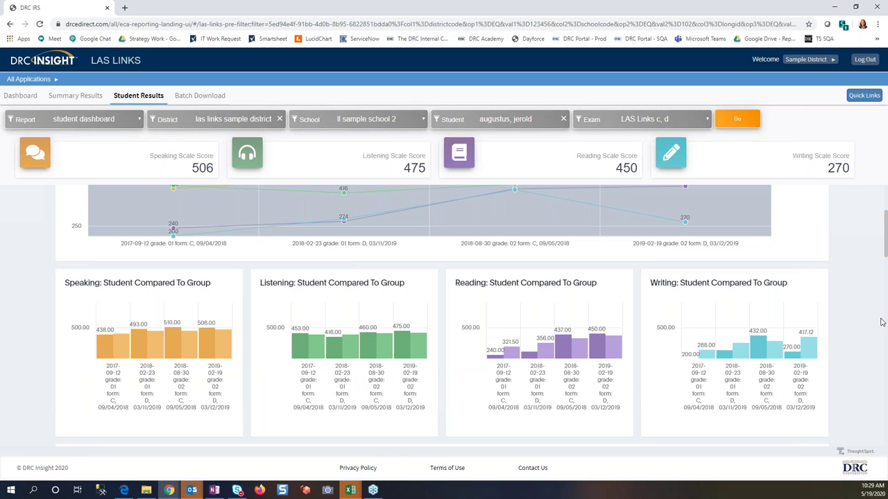
{"action": "scroll", "coordinate": [883, 321], "scroll_direction": "up", "scroll_amount": 1}
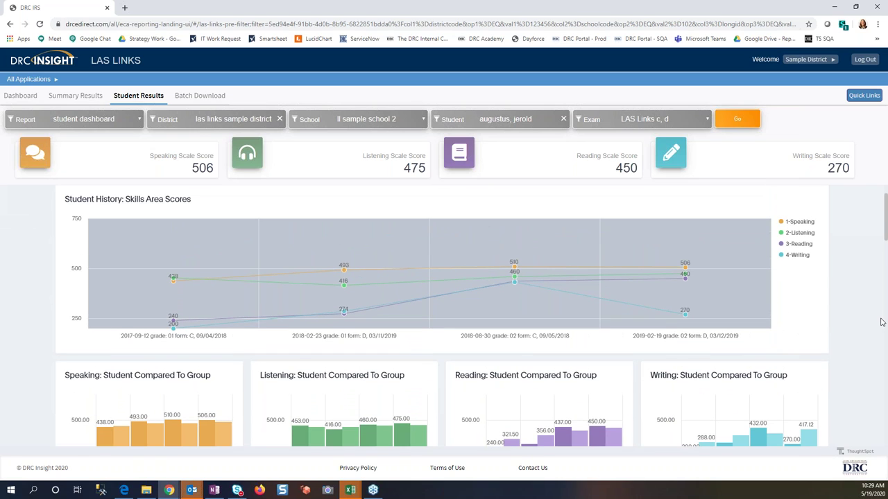
{"action": "scroll", "coordinate": [882, 322], "scroll_direction": "up", "scroll_amount": 1}
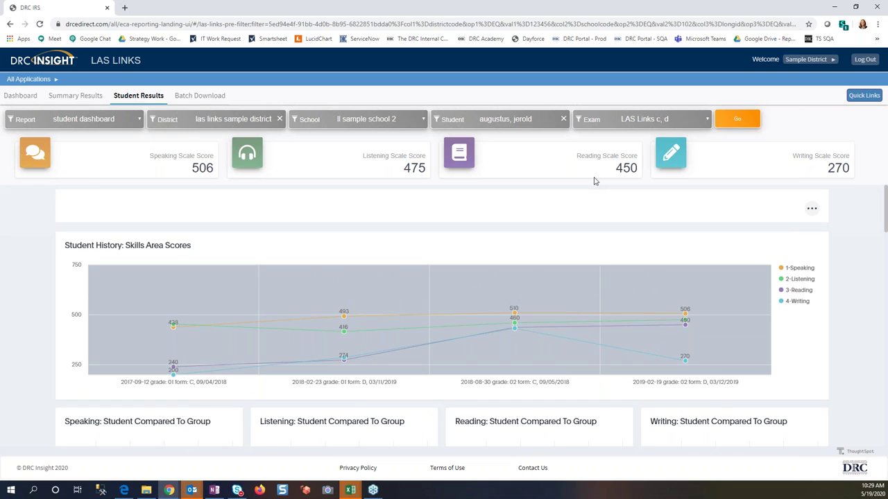
{"action": "scroll", "coordinate": [840, 356], "scroll_direction": "down", "scroll_amount": 2}
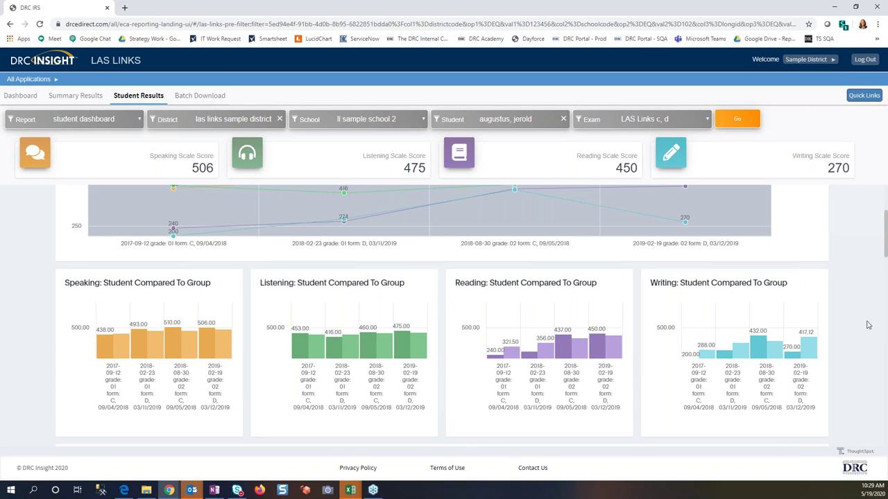
Step: Zoom the browser out to 80% and open 4-Writing under Drill Down To Strands
{"action": "key", "text": "ctrl+plus"}
{"action": "key", "text": "ctrl+minus"}
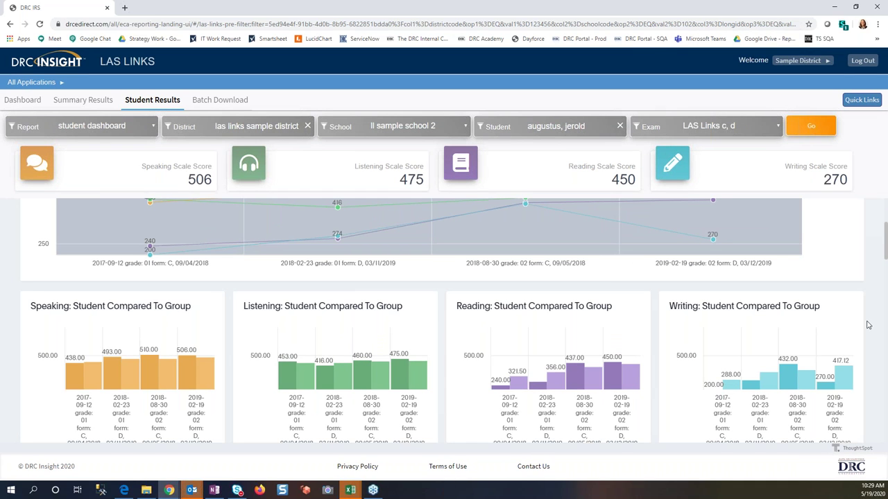
{"action": "key", "text": "ctrl+minus"}
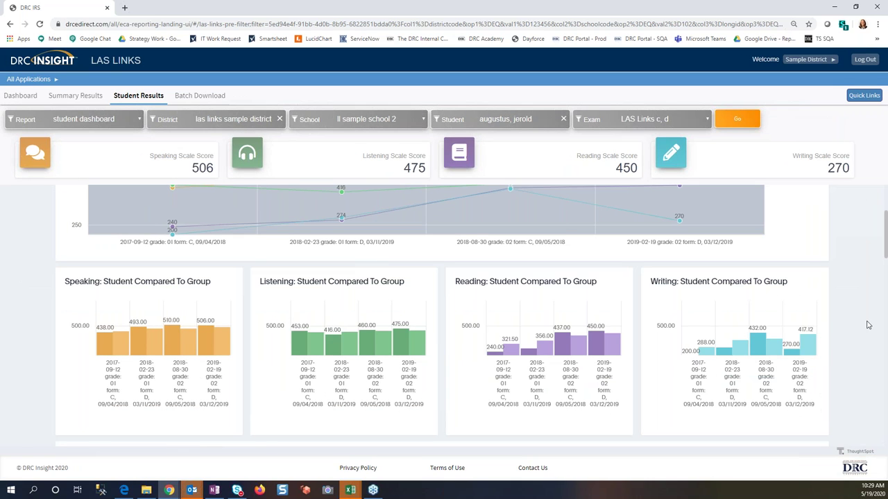
{"action": "key", "text": "ctrl+minus"}
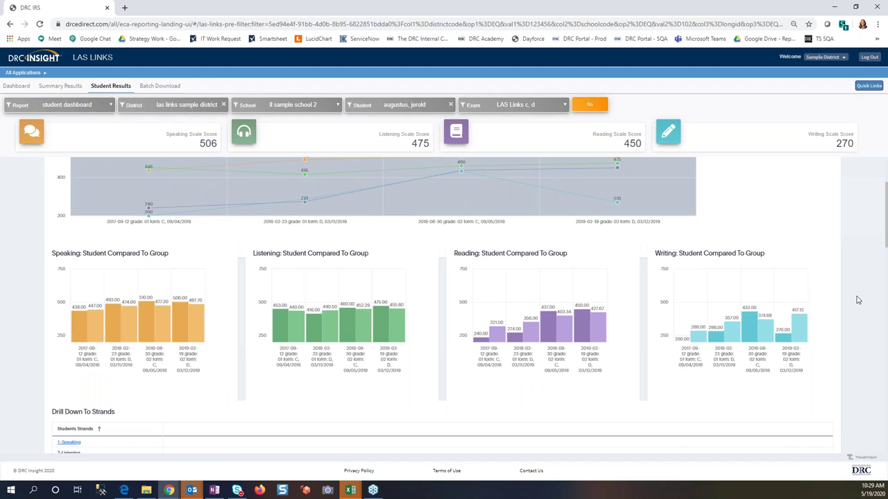
{"action": "scroll", "coordinate": [858, 299], "scroll_direction": "down", "scroll_amount": 2}
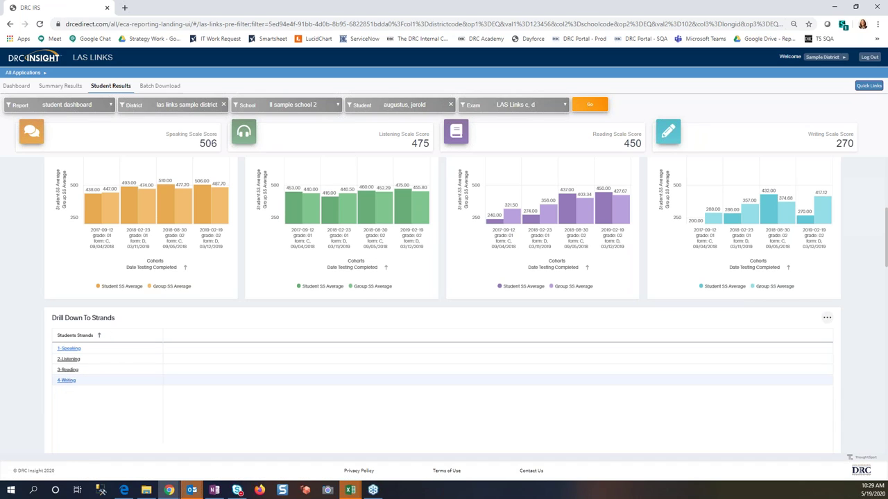
{"action": "left_click", "coordinate": [67, 381]}
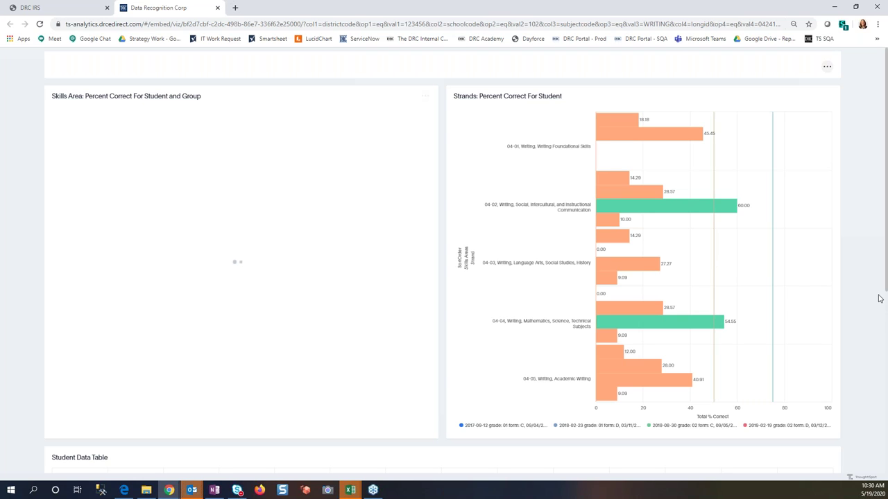
Step: Scroll through the Writing drill-down's percent-correct charts down to the Student Data Table
{"action": "scroll", "coordinate": [866, 274], "scroll_direction": "down", "scroll_amount": 4}
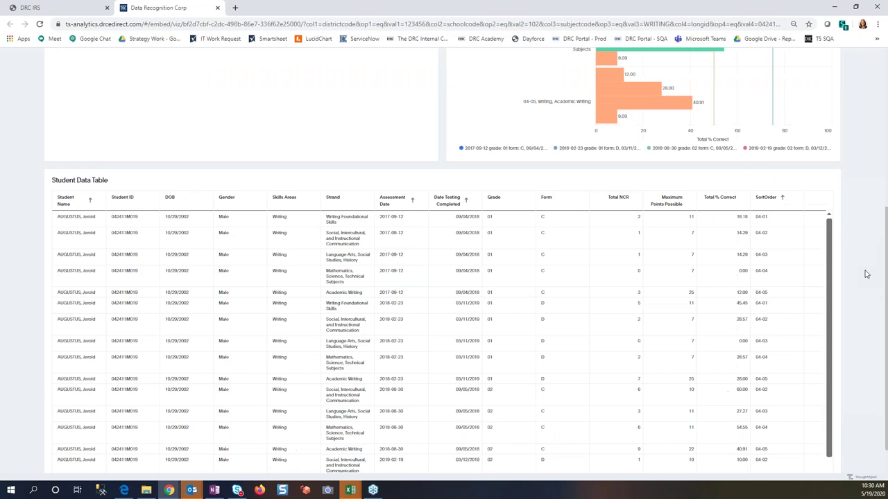
{"action": "scroll", "coordinate": [866, 274], "scroll_direction": "down", "scroll_amount": 1}
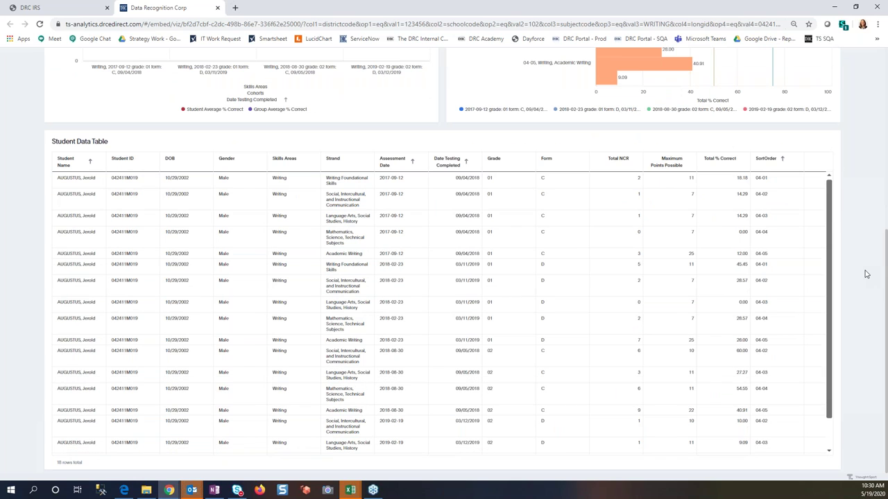
{"action": "scroll", "coordinate": [865, 274], "scroll_direction": "up", "scroll_amount": 5}
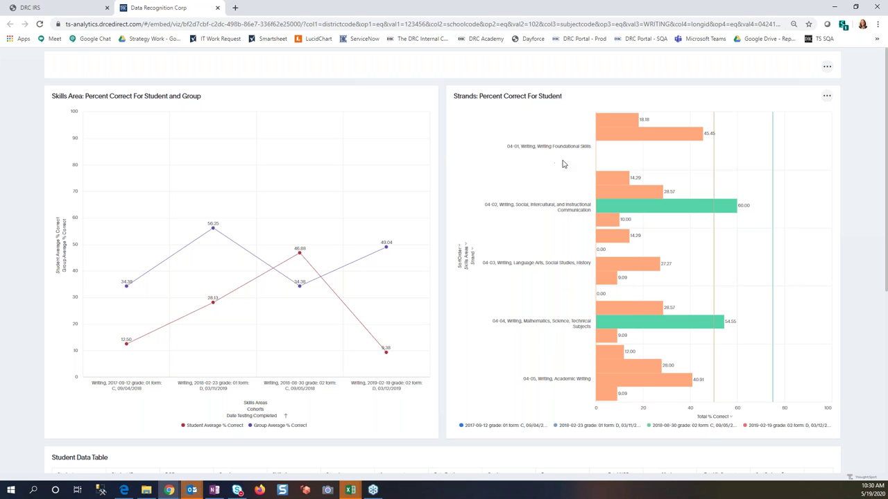
{"action": "scroll", "coordinate": [875, 275], "scroll_direction": "down", "scroll_amount": 4}
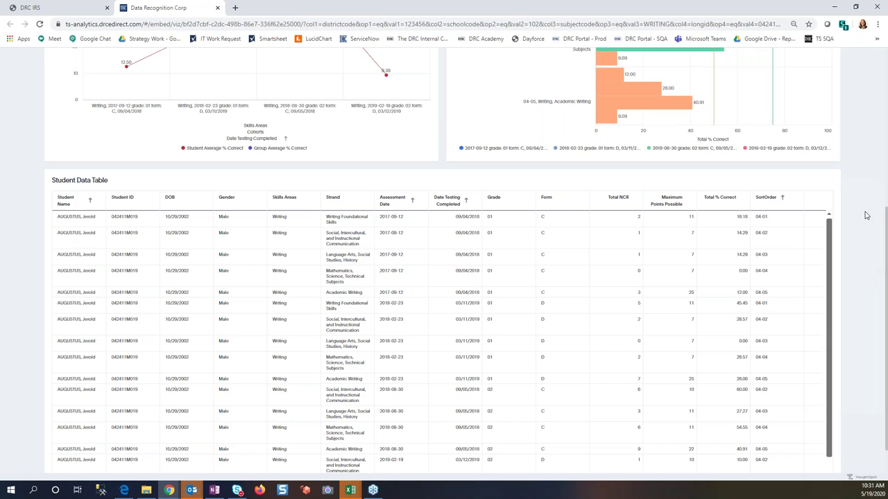
{"action": "scroll", "coordinate": [864, 215], "scroll_direction": "down", "scroll_amount": 1}
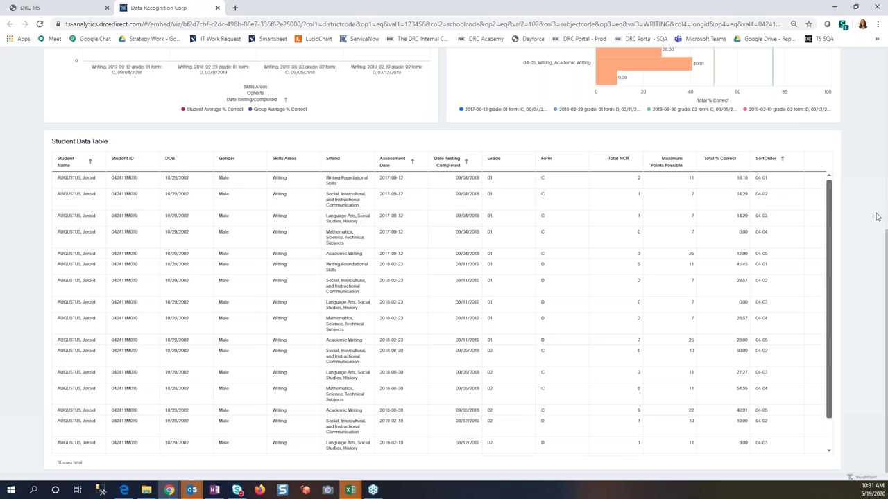
Step: Check the Student Data Table and Strands chart download menus, then close the Writing tab
{"action": "left_click", "coordinate": [827, 141]}
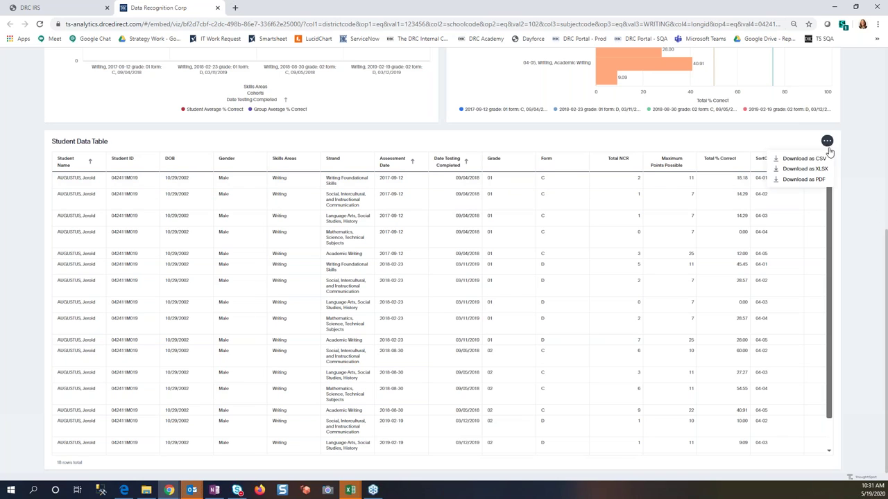
{"action": "left_click", "coordinate": [881, 203]}
{"action": "scroll", "coordinate": [881, 203], "scroll_direction": "up", "scroll_amount": 5}
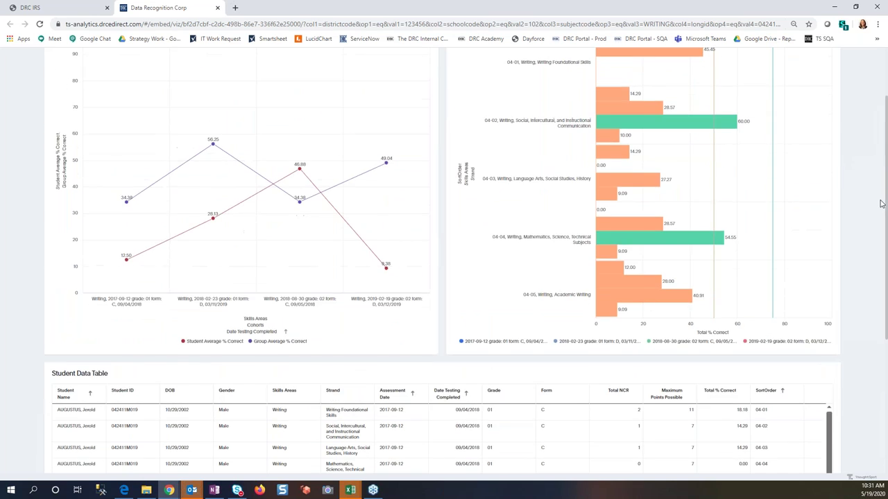
{"action": "left_click", "coordinate": [827, 97]}
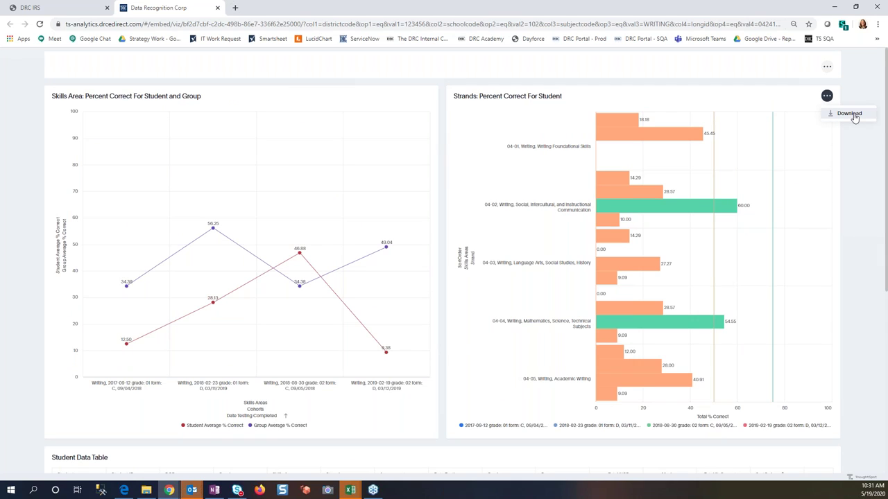
{"action": "left_click", "coordinate": [852, 165]}
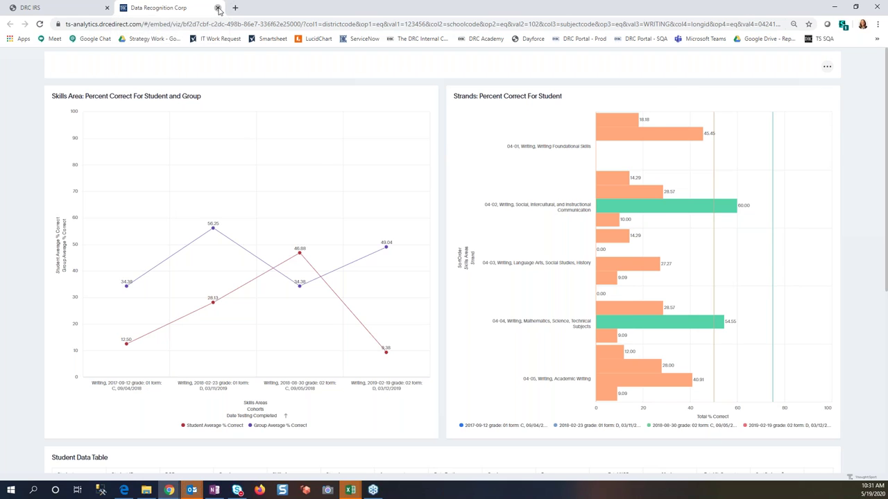
{"action": "left_click", "coordinate": [218, 8]}
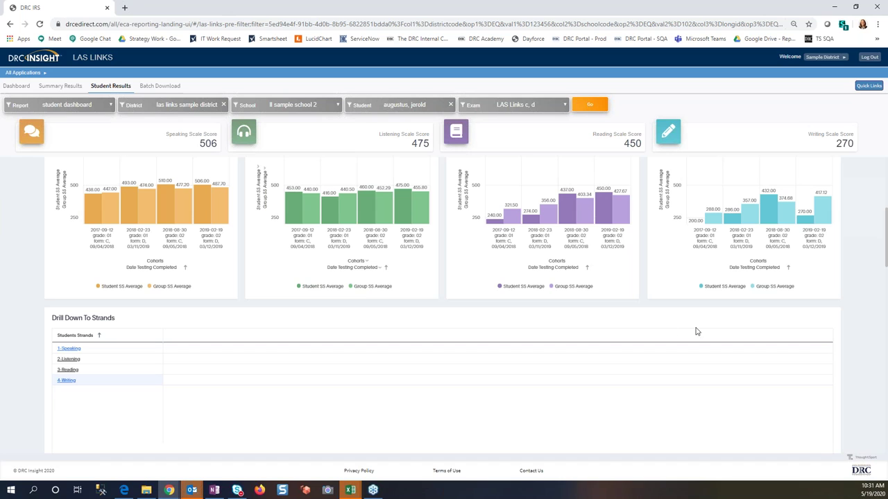
{"action": "scroll", "coordinate": [845, 333], "scroll_direction": "up", "scroll_amount": 3}
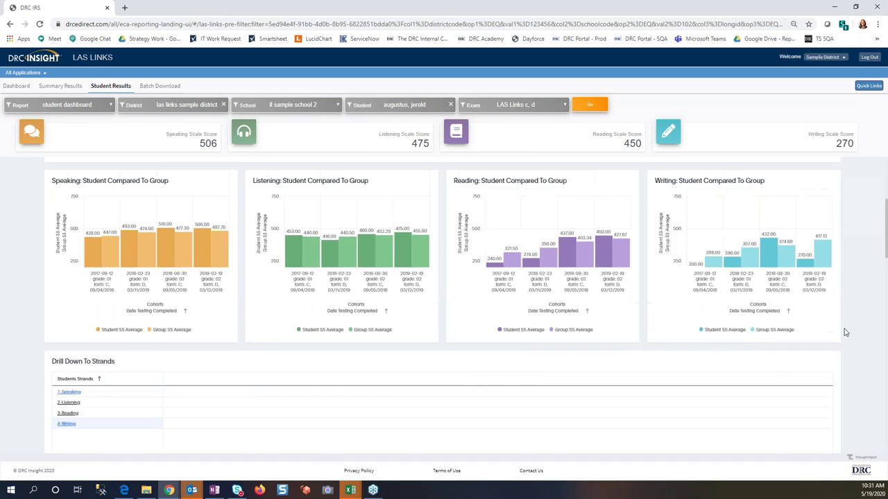
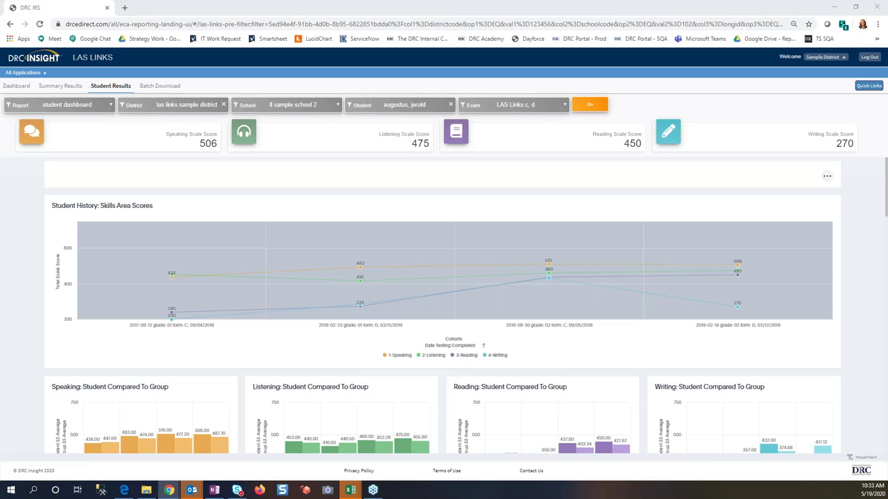
Step: Choose 'student roster' in the Report list instead of the student dashboard
{"action": "left_click", "coordinate": [87, 105]}
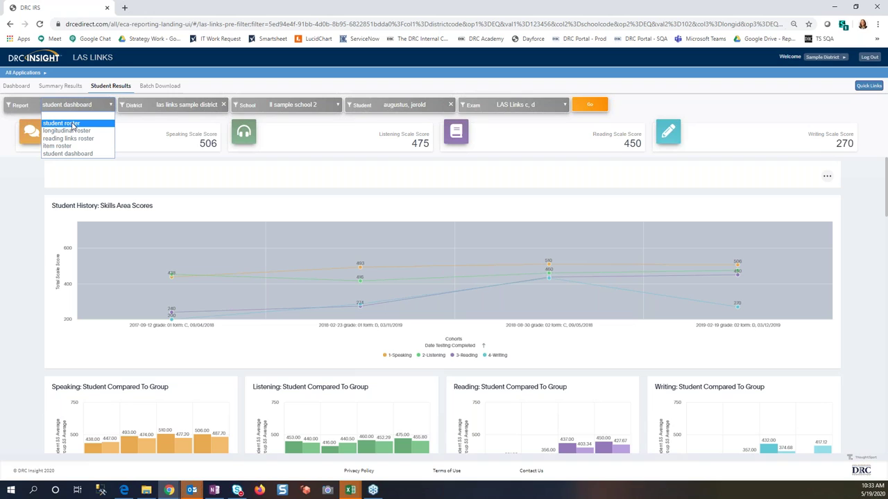
{"action": "left_click", "coordinate": [61, 123]}
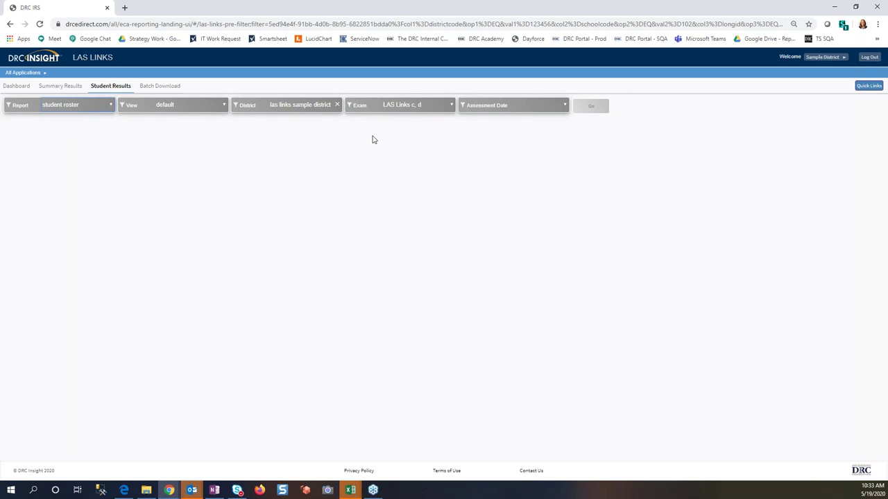
Step: Run the student roster for assessment date 2019-02-19 and scroll down to the student table
{"action": "left_click", "coordinate": [561, 103]}
{"action": "left_click", "coordinate": [555, 123]}
{"action": "left_click", "coordinate": [590, 107]}
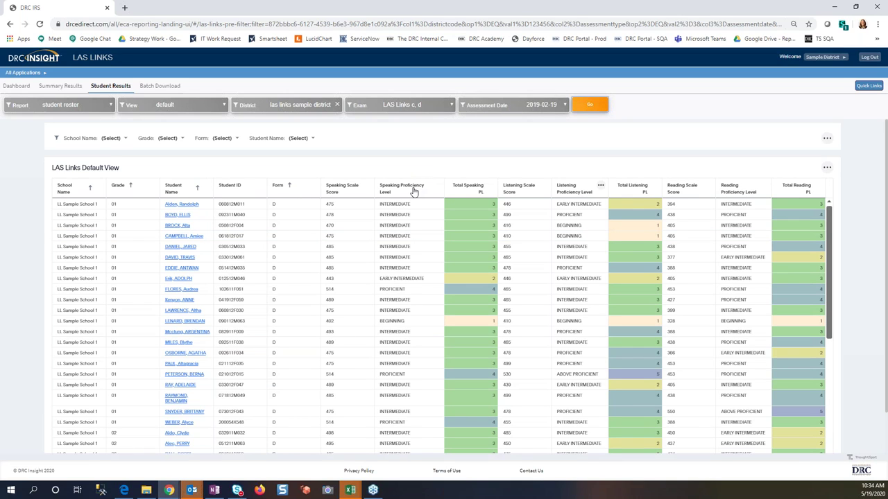
{"action": "scroll", "coordinate": [416, 191], "scroll_direction": "down", "scroll_amount": 1}
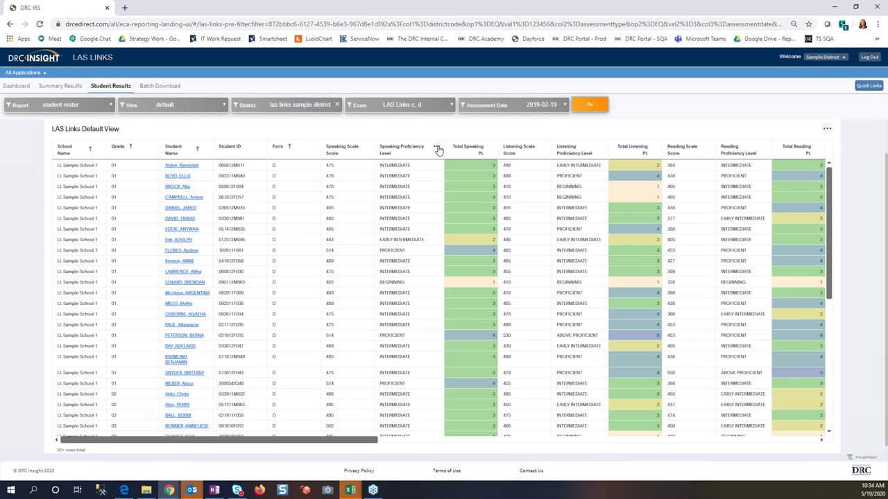
Step: Filter the Speaking Proficiency Level column to show only 'above proficient' students
{"action": "left_click", "coordinate": [437, 148]}
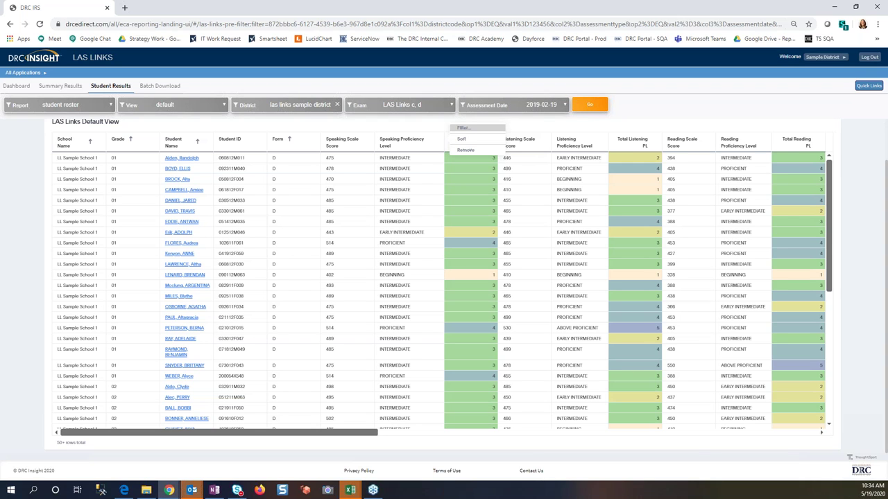
{"action": "key", "text": "Escape"}
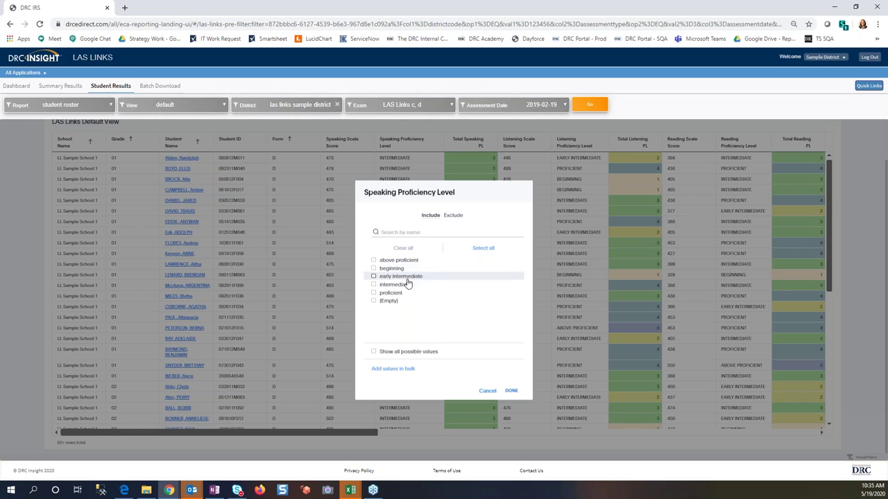
{"action": "left_click", "coordinate": [511, 391]}
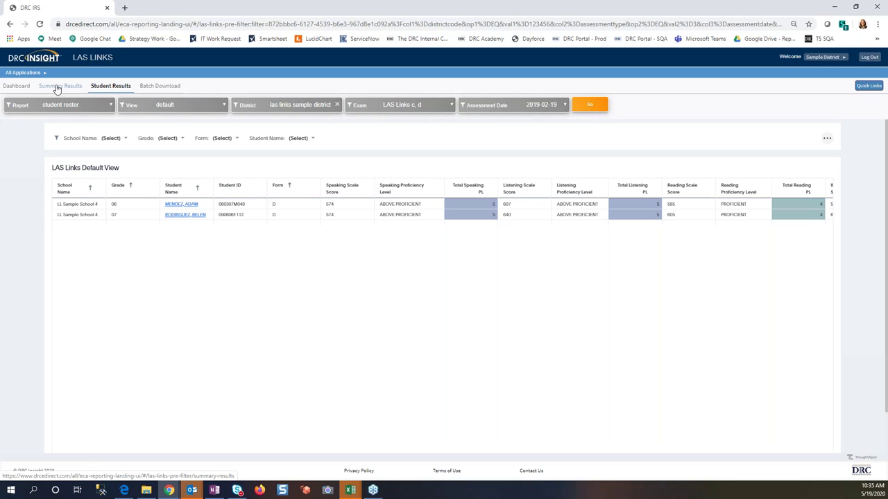
Step: Run the Summary Results 'item summary' report for assessment date 2019-02-19
{"action": "left_click", "coordinate": [58, 87]}
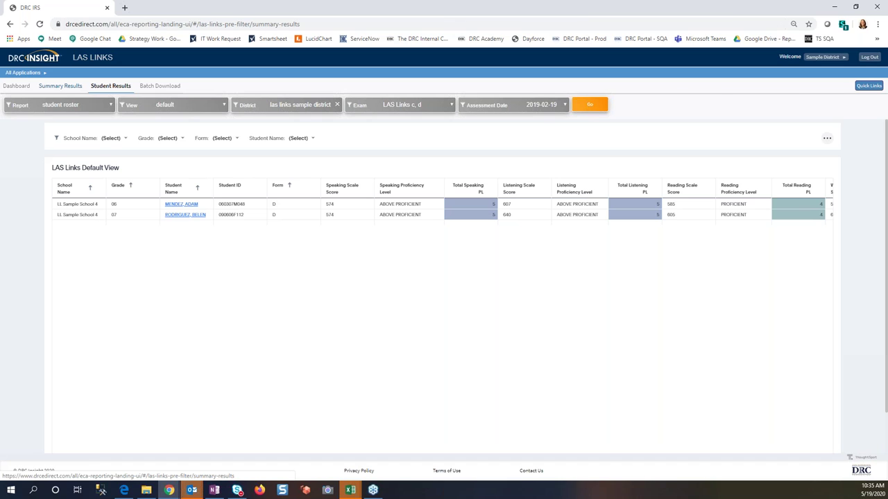
{"action": "left_click", "coordinate": [103, 108]}
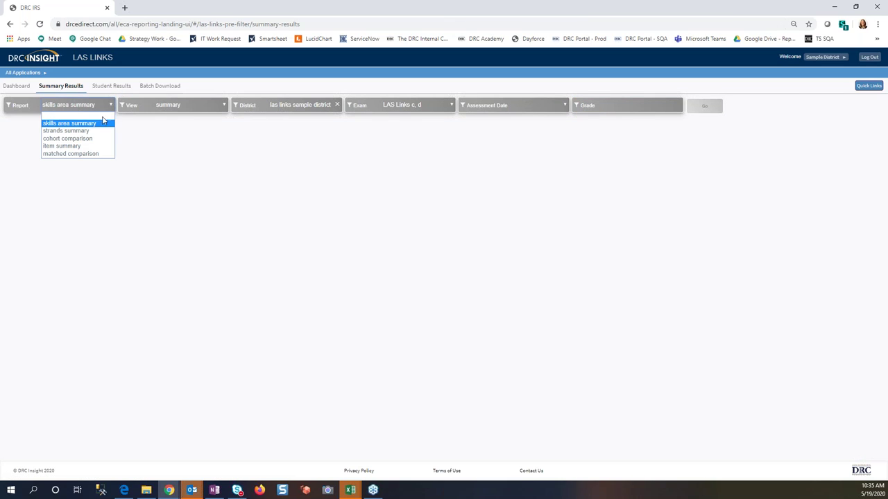
{"action": "left_click", "coordinate": [73, 147]}
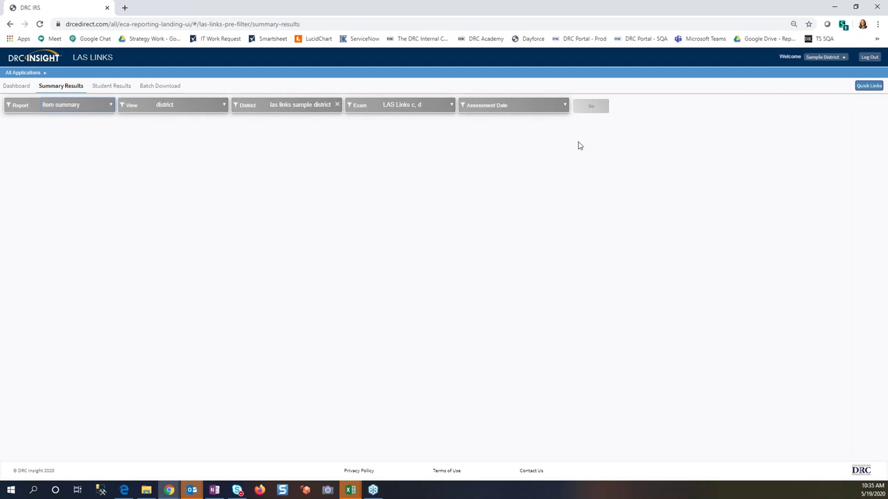
{"action": "left_click", "coordinate": [561, 102]}
{"action": "left_click", "coordinate": [551, 125]}
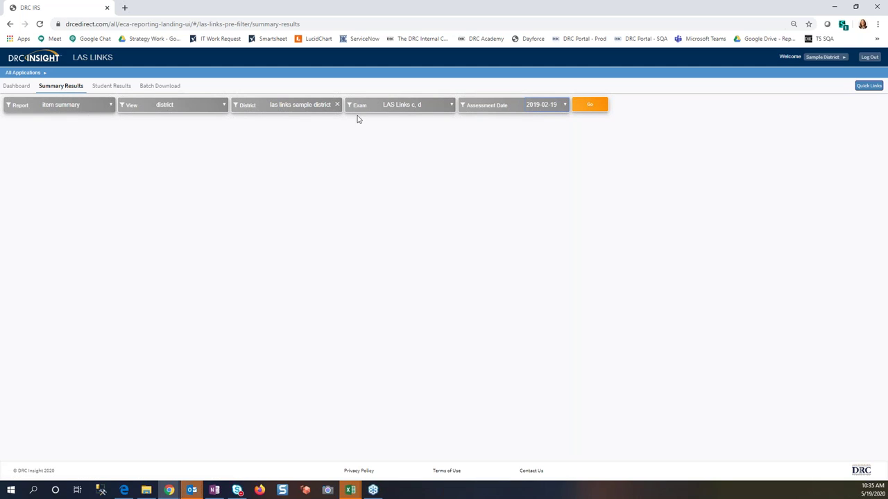
{"action": "left_click", "coordinate": [588, 106]}
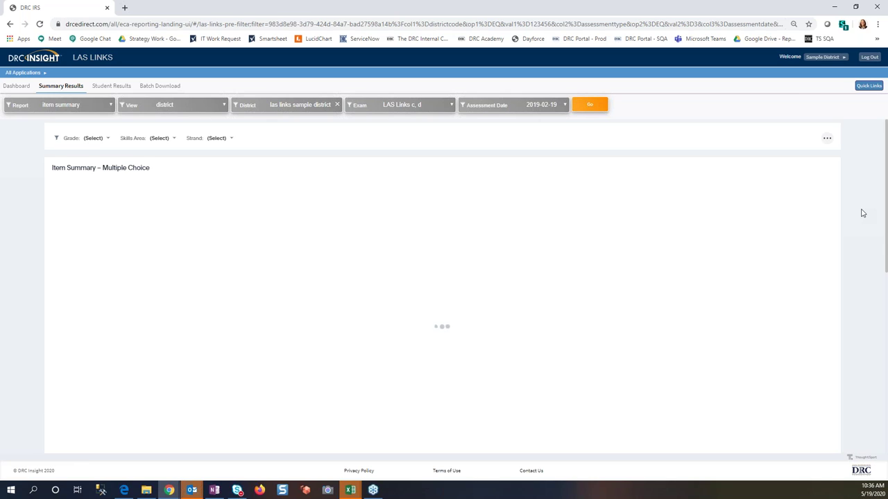
Step: Zoom the page in and scroll across the Multiple Choice table's % Correct and response columns
{"action": "scroll", "coordinate": [862, 213], "scroll_direction": "down", "scroll_amount": 5}
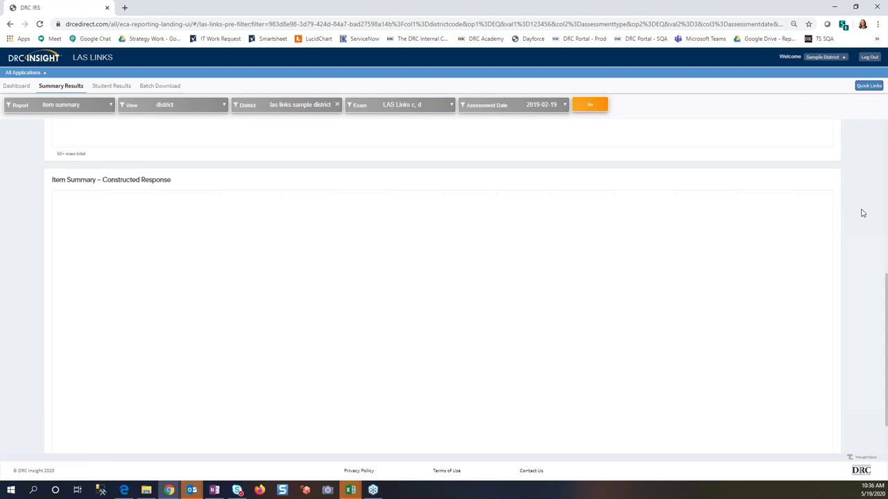
{"action": "scroll", "coordinate": [862, 213], "scroll_direction": "up", "scroll_amount": 4}
{"action": "scroll", "coordinate": [862, 212], "scroll_direction": "up", "scroll_amount": 1}
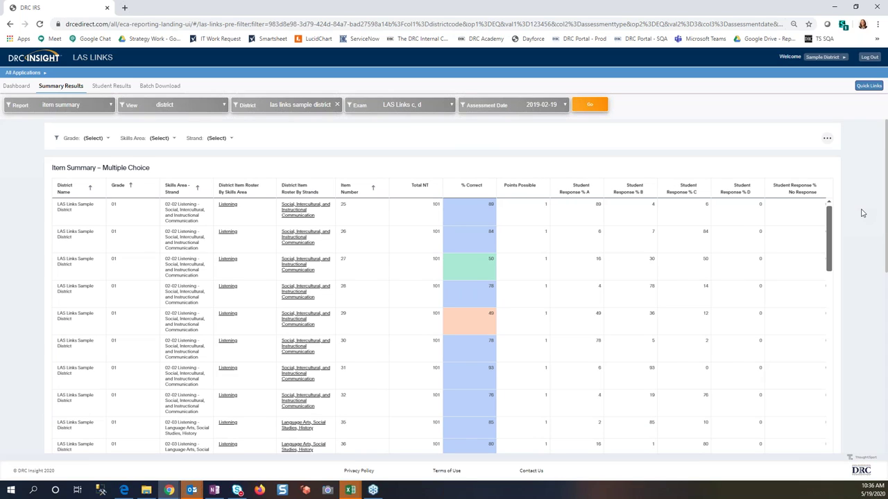
{"action": "key", "text": "ctrl+minus"}
{"action": "key", "text": "ctrl+plus"}
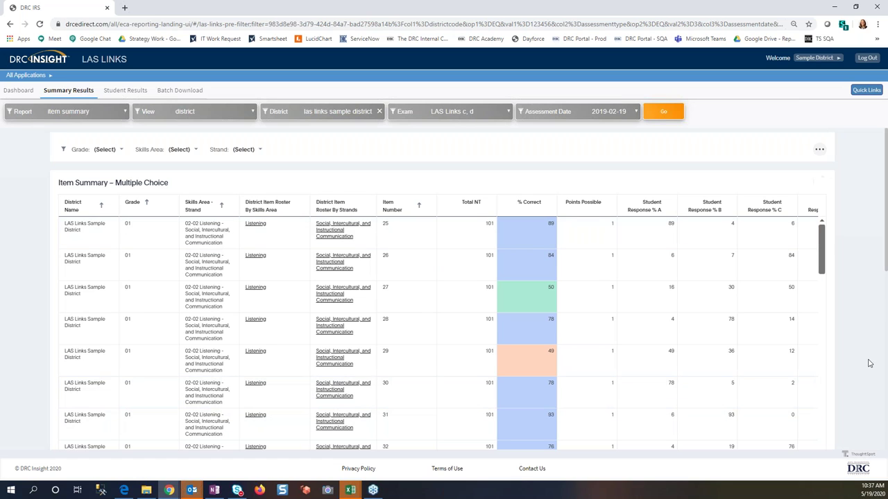
{"action": "scroll", "coordinate": [870, 364], "scroll_direction": "down", "scroll_amount": 1}
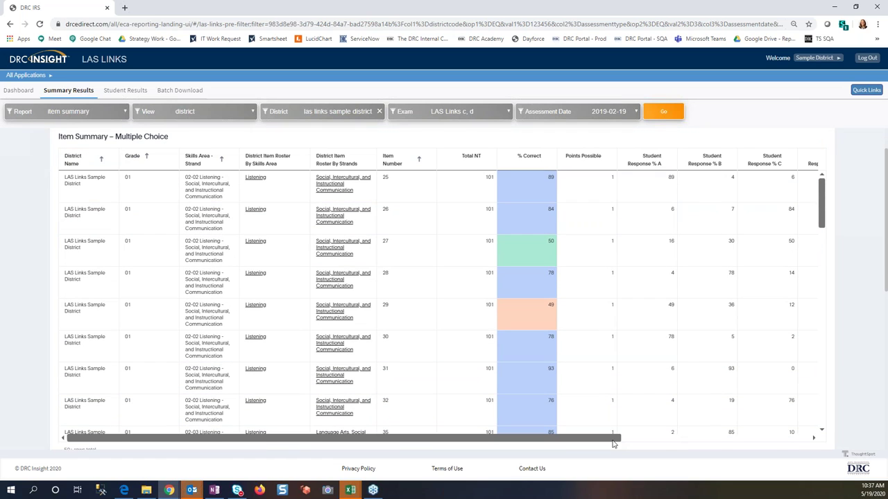
{"action": "scroll", "coordinate": [781, 444], "scroll_direction": "right", "scroll_amount": 5}
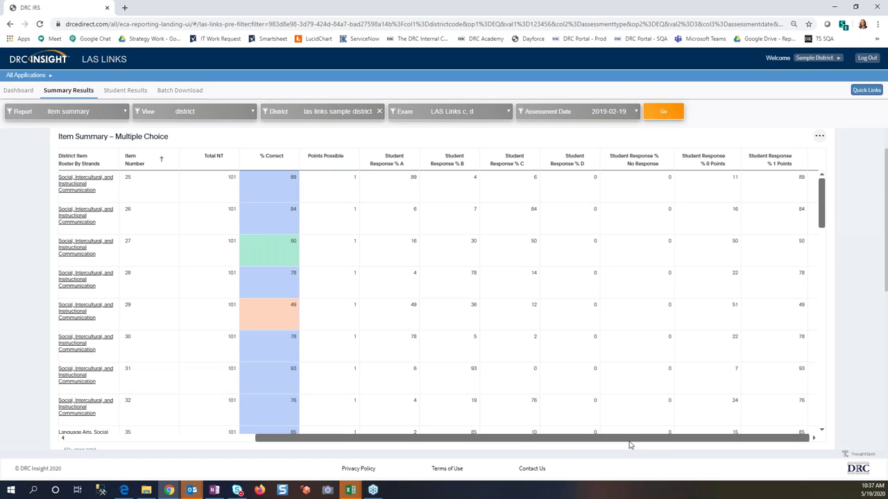
{"action": "left_click_drag", "start_coordinate": [563, 444], "coordinate": [376, 444]}
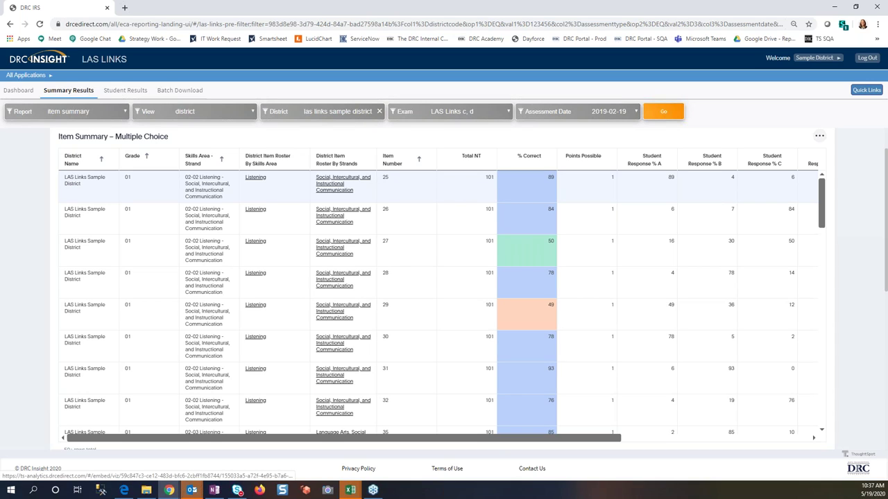
Step: View the Social, Intercultural, and Instructional Communication item roster, then return to the item summary
{"action": "left_click", "coordinate": [335, 187]}
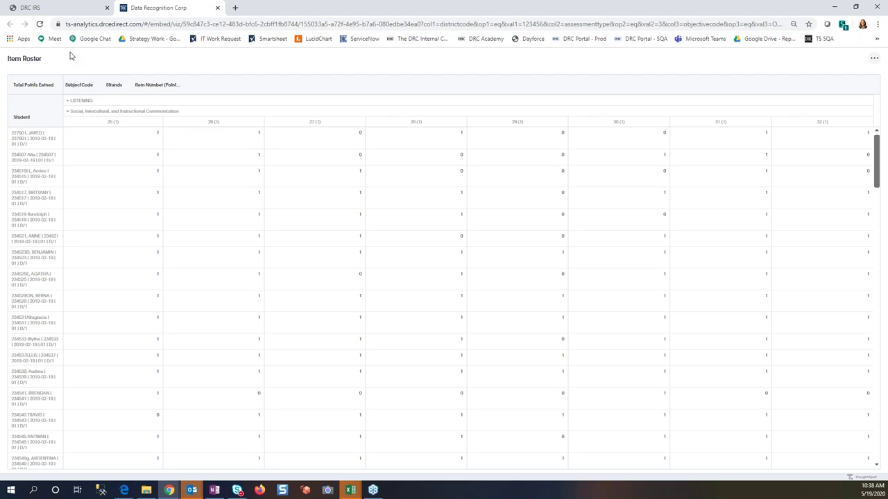
{"action": "left_click", "coordinate": [70, 8]}
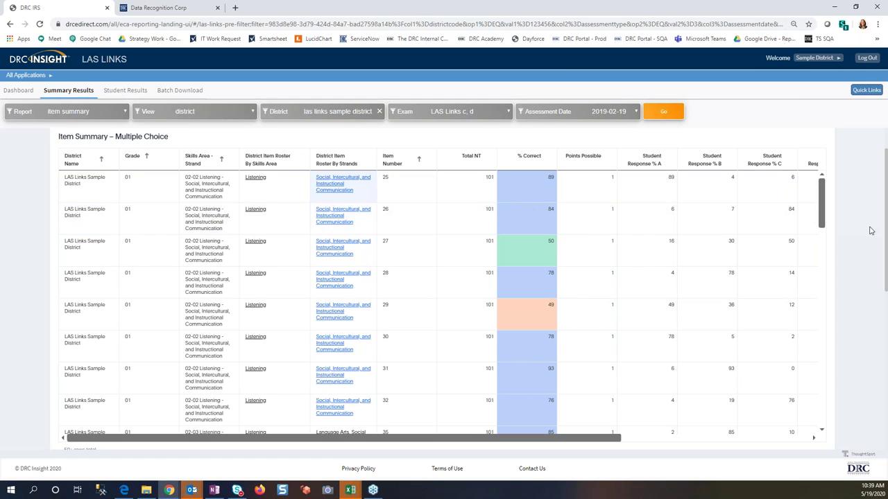
Step: Scroll to the Constructed Response table's Speaking items and its 2, 3 and 4 Points columns
{"action": "scroll", "coordinate": [871, 231], "scroll_direction": "down", "scroll_amount": 3}
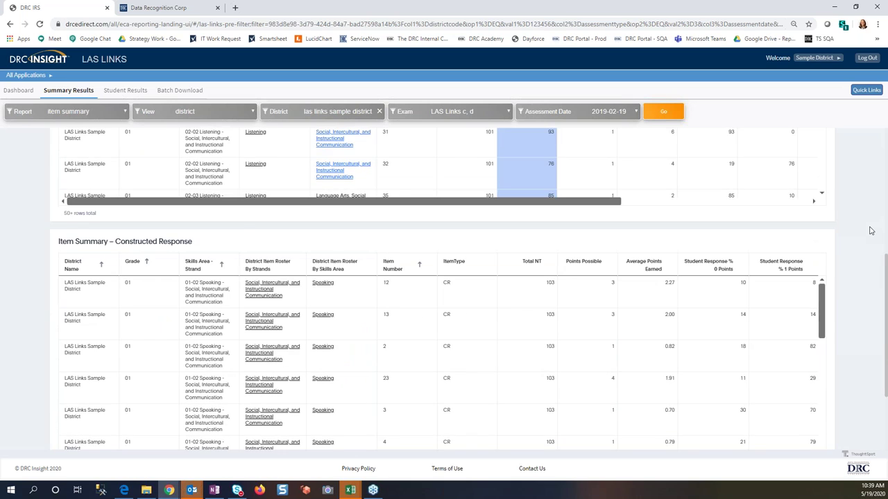
{"action": "scroll", "coordinate": [871, 231], "scroll_direction": "down", "scroll_amount": 2}
{"action": "scroll", "coordinate": [871, 231], "scroll_direction": "up", "scroll_amount": 1}
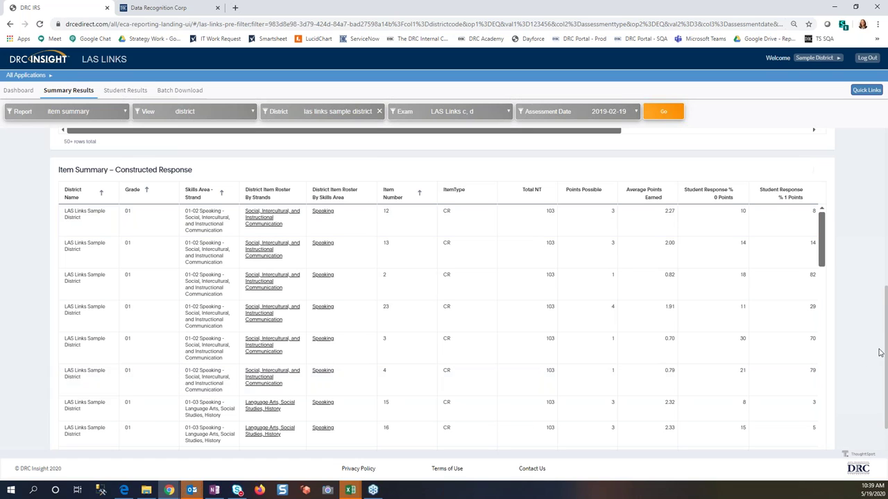
{"action": "scroll", "coordinate": [545, 426], "scroll_direction": "down", "scroll_amount": 1}
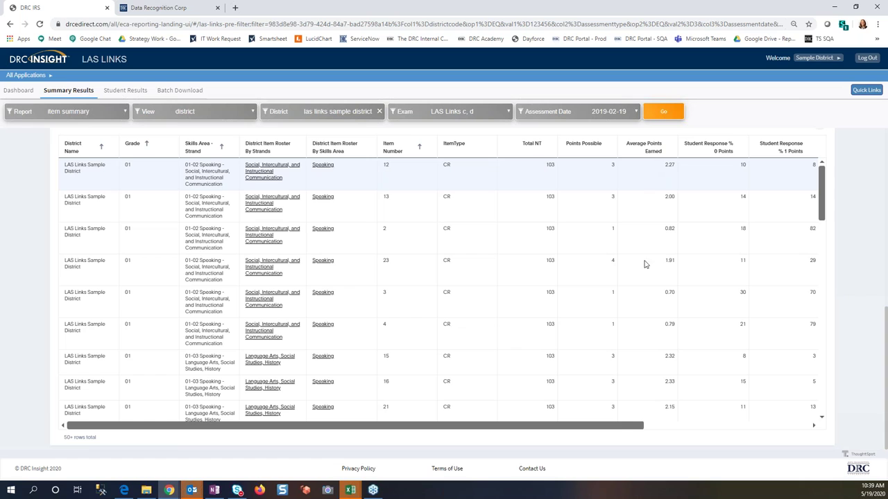
{"action": "scroll", "coordinate": [680, 433], "scroll_direction": "right", "scroll_amount": 1}
{"action": "scroll", "coordinate": [699, 435], "scroll_direction": "right", "scroll_amount": 10}
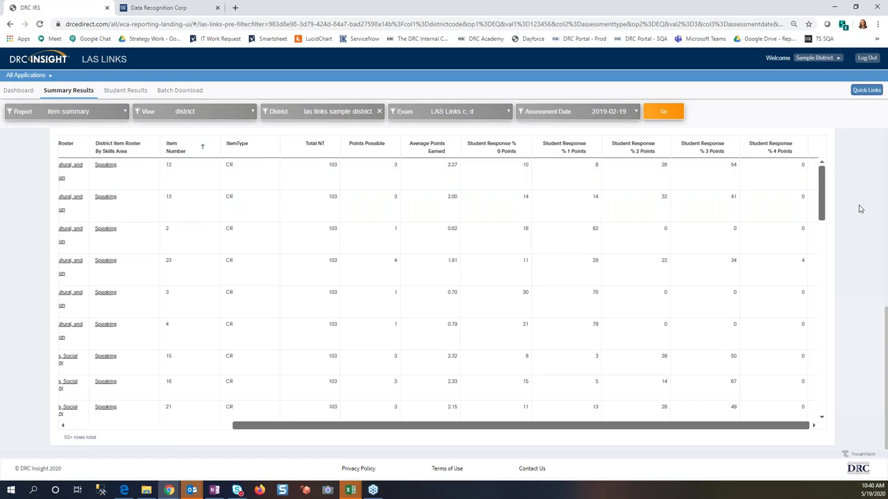
{"action": "scroll", "coordinate": [860, 209], "scroll_direction": "down", "scroll_amount": 4}
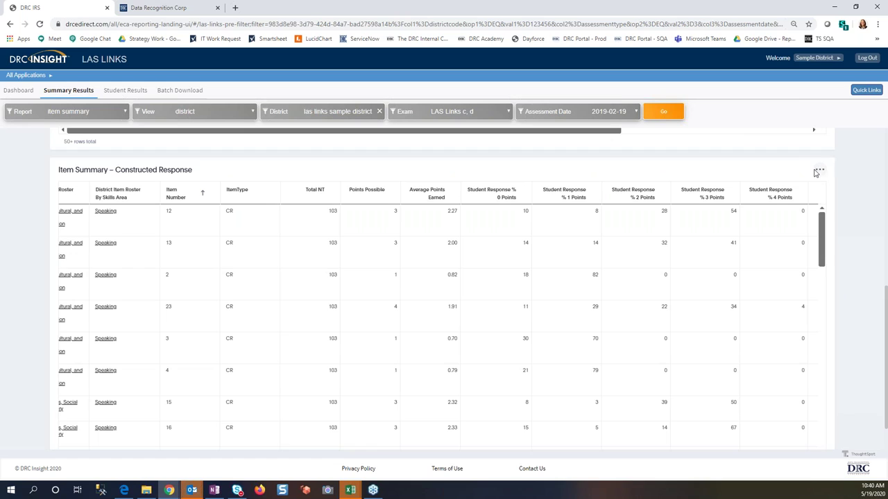
Step: Check the Constructed Response table's download options, then bring up the Report type list
{"action": "left_click", "coordinate": [820, 171]}
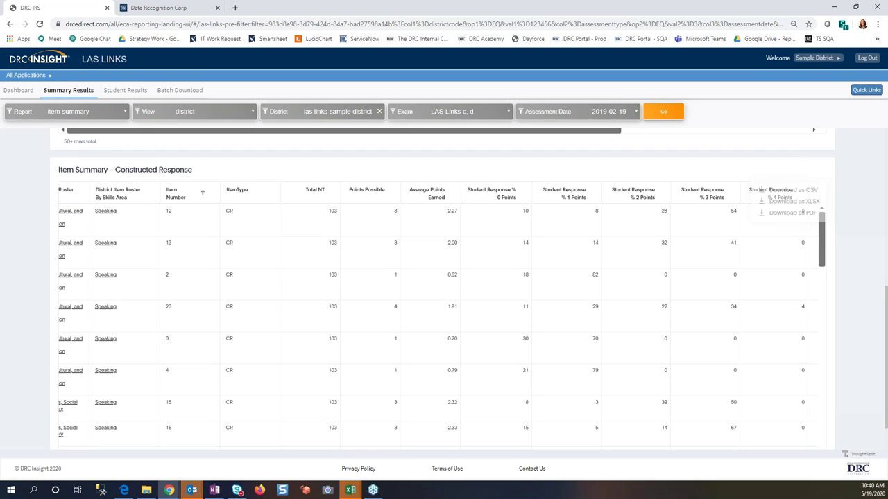
{"action": "scroll", "coordinate": [886, 233], "scroll_direction": "up", "scroll_amount": 3}
{"action": "scroll", "coordinate": [886, 233], "scroll_direction": "up", "scroll_amount": 1}
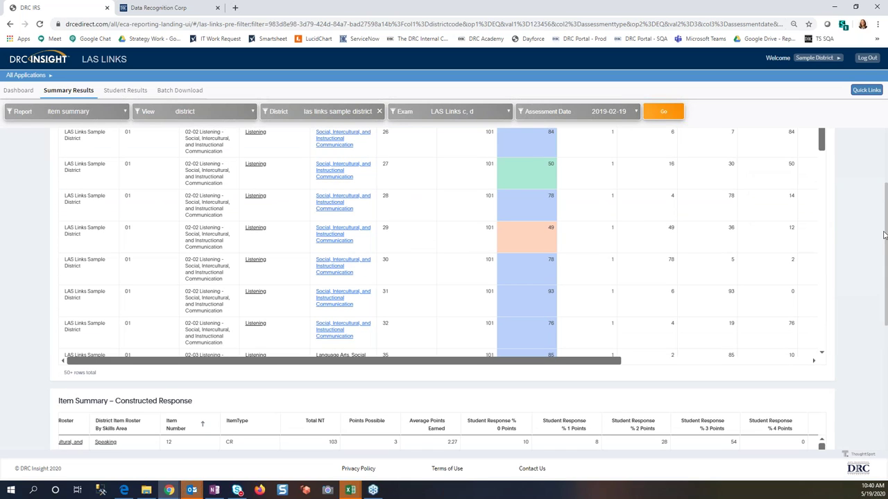
{"action": "scroll", "coordinate": [883, 236], "scroll_direction": "up", "scroll_amount": 3}
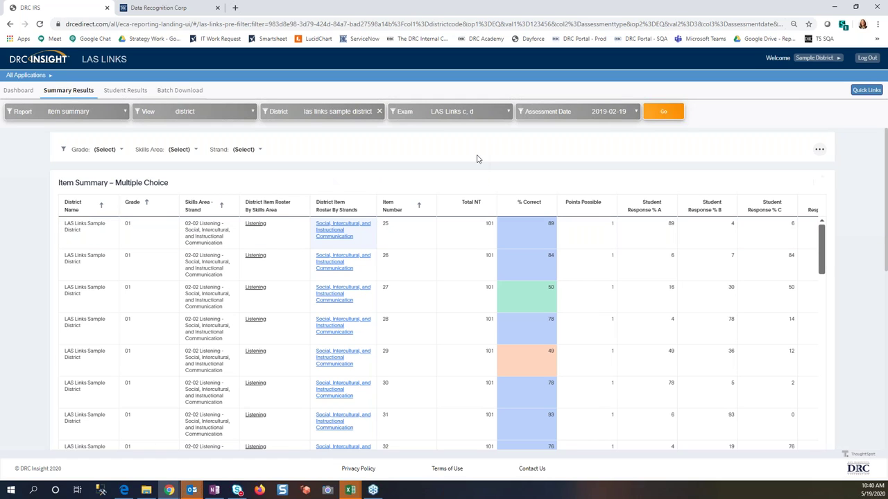
{"action": "left_click", "coordinate": [104, 115]}
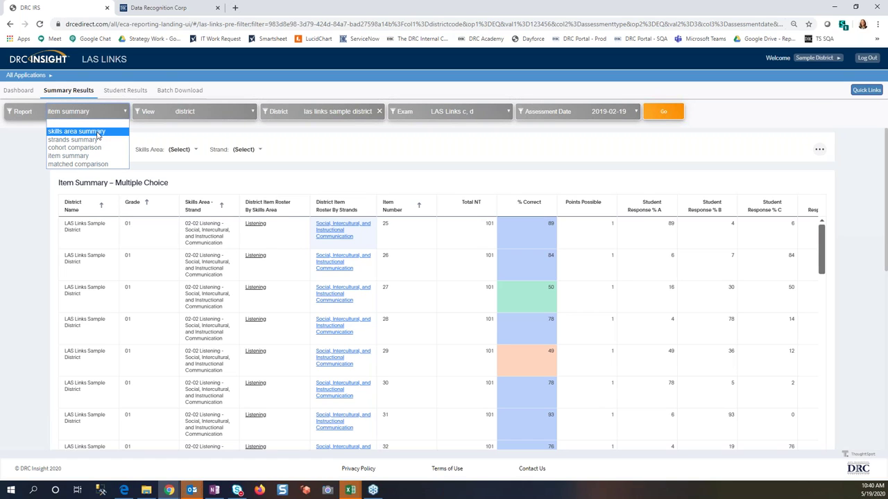
Step: Run the 'skills area summary' report in summary view for grade 02 and assessment date 2019-02-19
{"action": "left_click", "coordinate": [76, 131]}
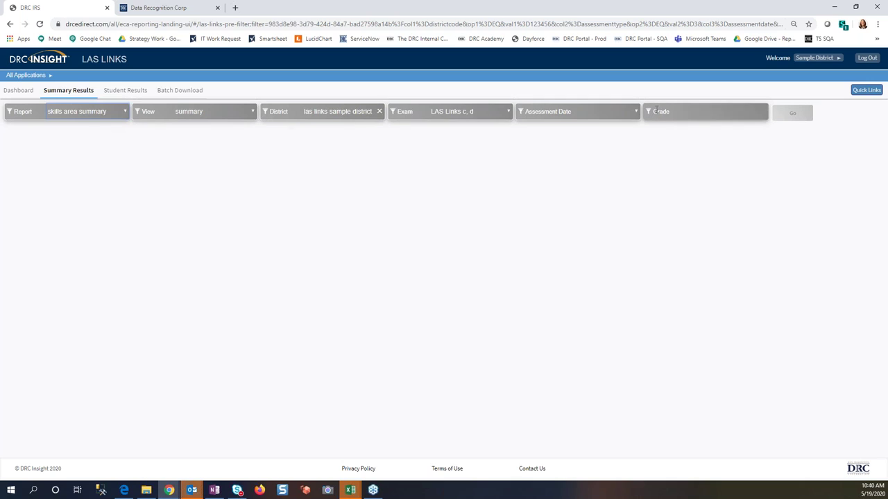
{"action": "left_click", "coordinate": [240, 114]}
{"action": "left_click", "coordinate": [273, 93]}
{"action": "left_click", "coordinate": [623, 118]}
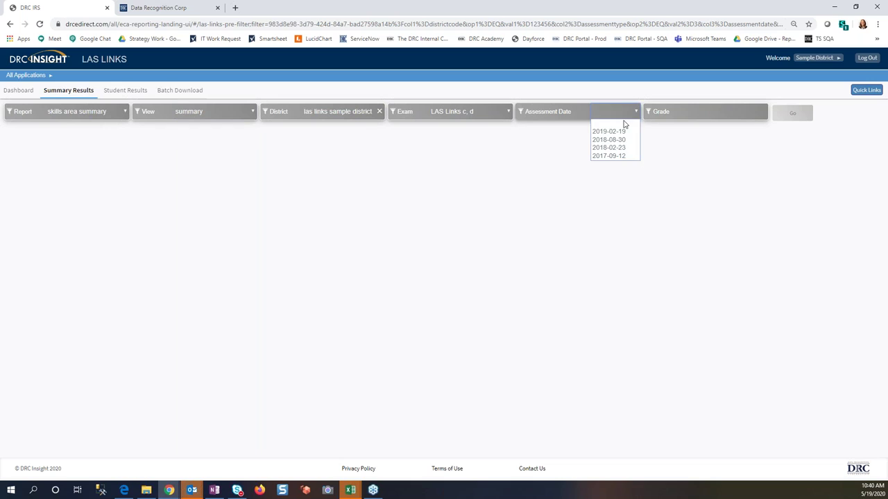
{"action": "left_click", "coordinate": [623, 131]}
{"action": "left_click", "coordinate": [763, 115]}
{"action": "left_click", "coordinate": [751, 149]}
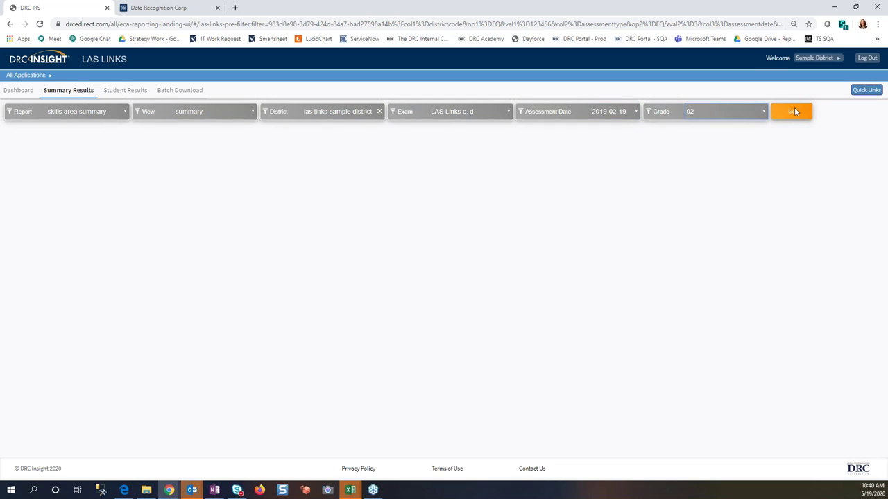
{"action": "left_click", "coordinate": [793, 111]}
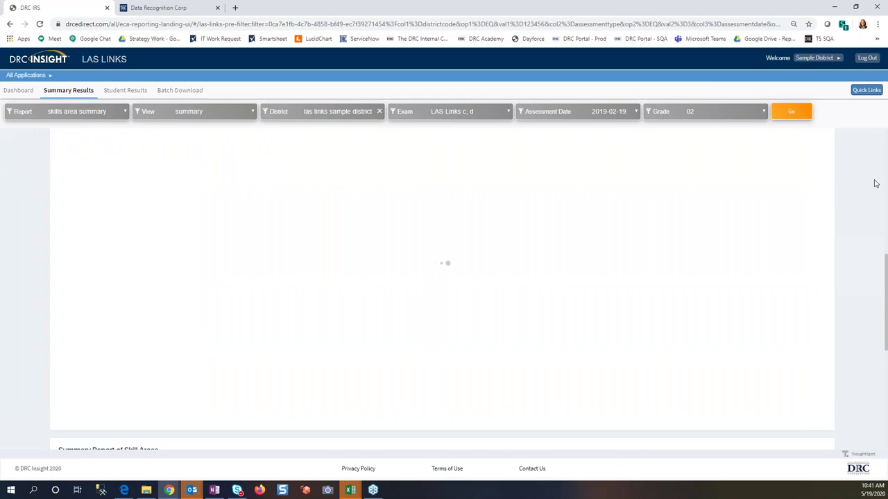
Step: Scroll through the grade 02 skill areas proficiency chart and check the page's options menu without choosing any
{"action": "scroll", "coordinate": [875, 183], "scroll_direction": "down", "scroll_amount": 5}
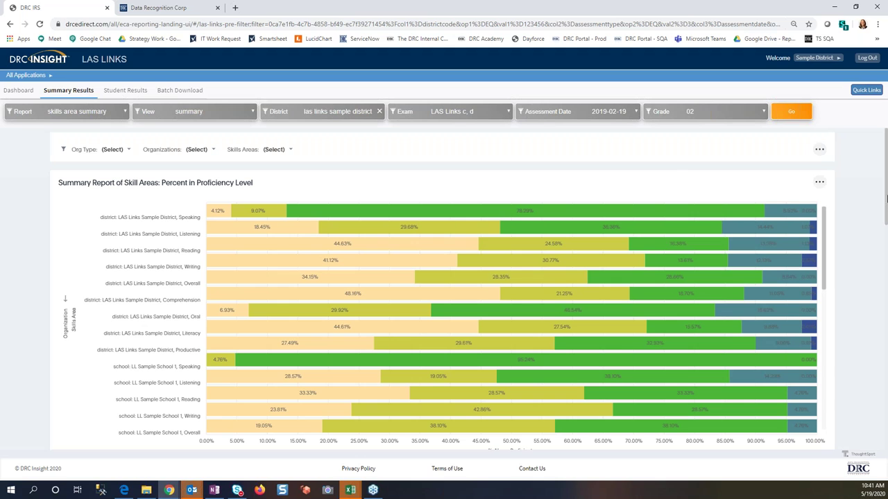
{"action": "scroll", "coordinate": [854, 222], "scroll_direction": "down", "scroll_amount": 3}
{"action": "scroll", "coordinate": [855, 222], "scroll_direction": "up", "scroll_amount": 3}
{"action": "left_click", "coordinate": [820, 150]}
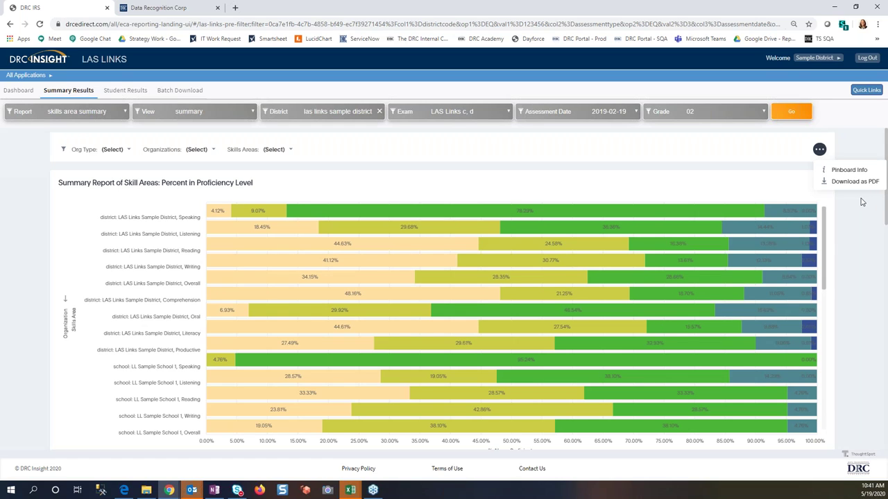
{"action": "left_click", "coordinate": [862, 202]}
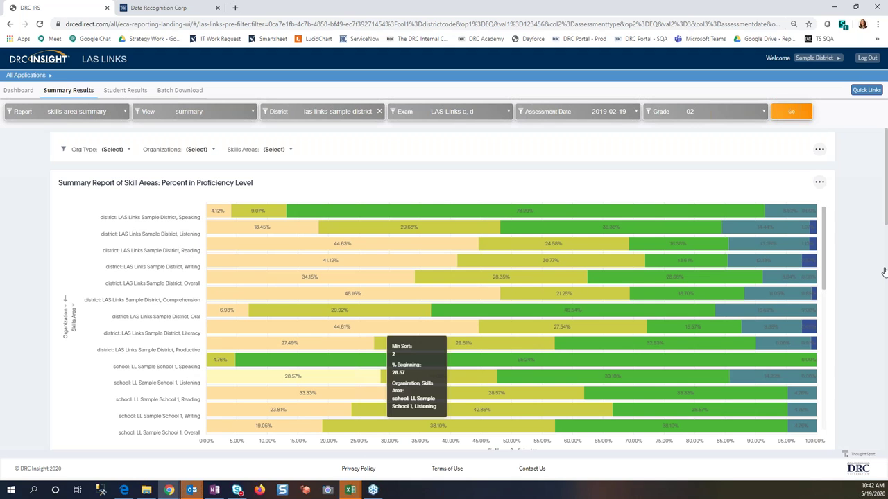
{"action": "scroll", "coordinate": [881, 269], "scroll_direction": "down", "scroll_amount": 3}
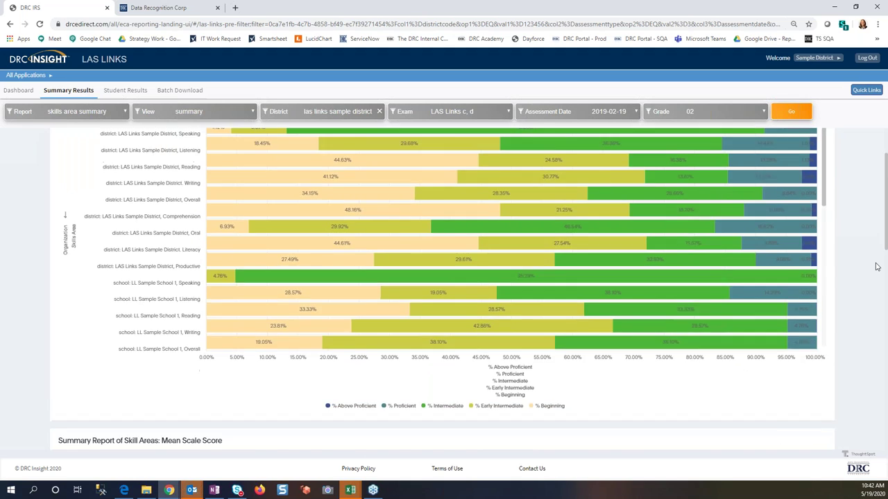
{"action": "scroll", "coordinate": [876, 267], "scroll_direction": "down", "scroll_amount": 2}
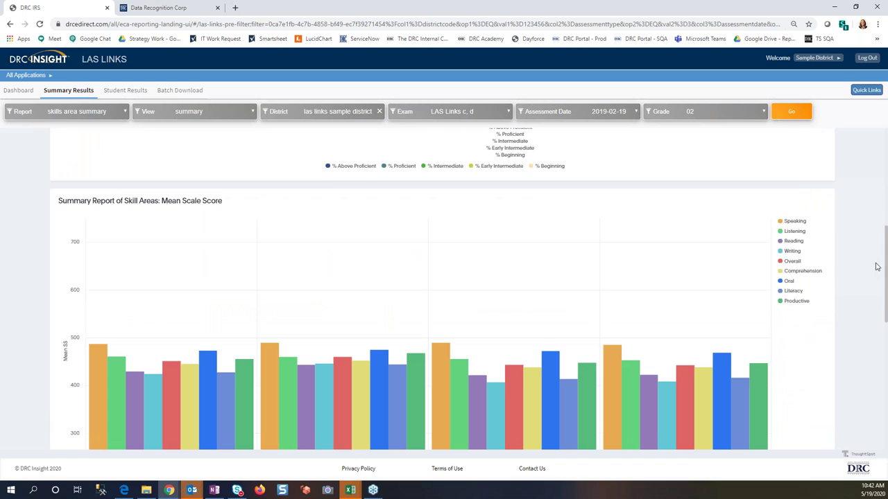
{"action": "scroll", "coordinate": [876, 267], "scroll_direction": "down", "scroll_amount": 1}
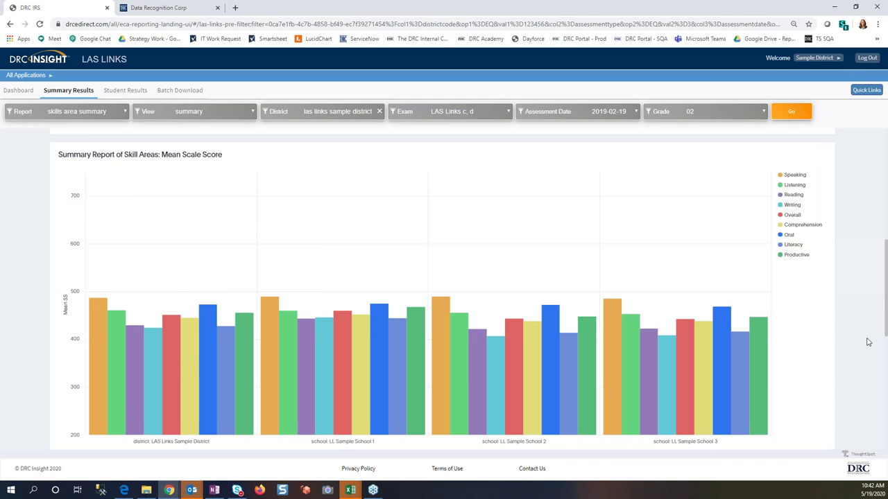
{"action": "scroll", "coordinate": [867, 342], "scroll_direction": "down", "scroll_amount": 4}
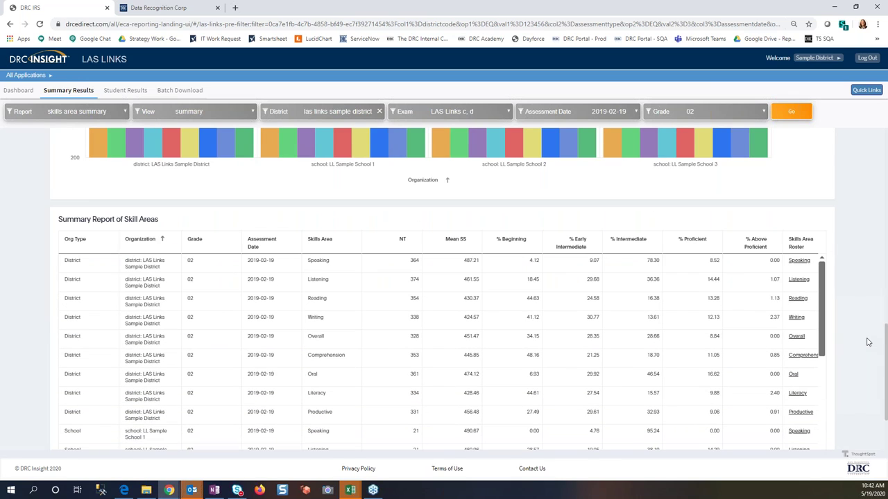
{"action": "scroll", "coordinate": [867, 342], "scroll_direction": "down", "scroll_amount": 1}
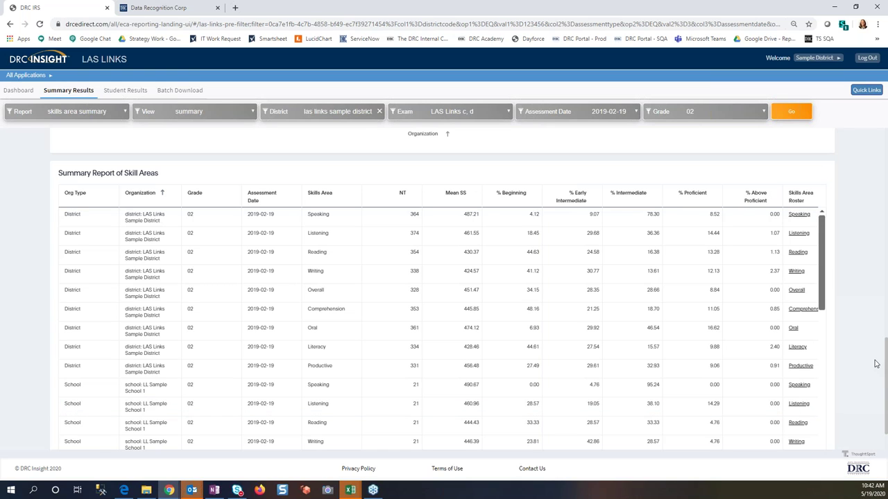
{"action": "scroll", "coordinate": [877, 364], "scroll_direction": "down", "scroll_amount": 1}
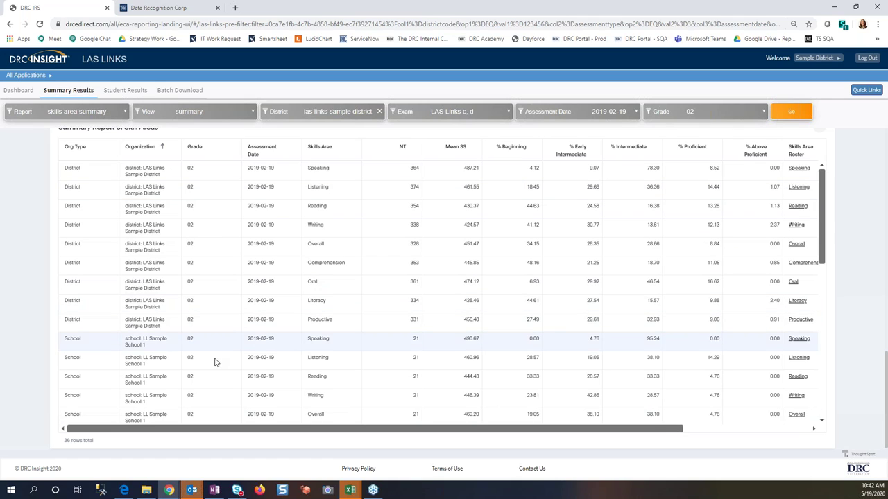
Step: View School 1's grade 02 Speaking roster in a new tab, then return to the DRC IRS summary
{"action": "left_click", "coordinate": [799, 339]}
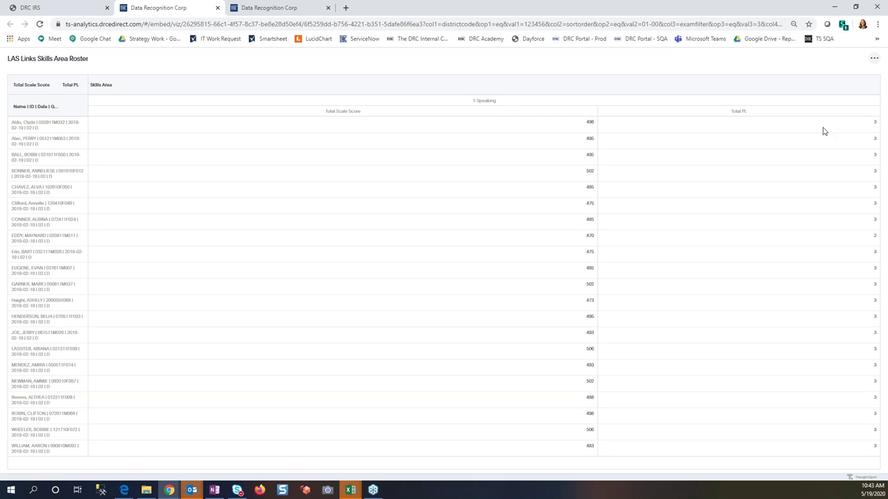
{"action": "left_click", "coordinate": [75, 9]}
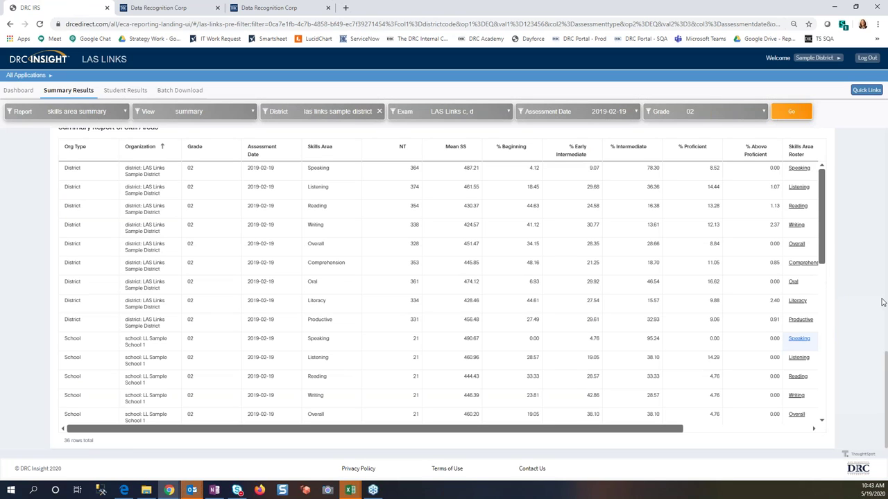
Step: Show the Org Type filter choices above the Percent in Proficiency Level chart
{"action": "scroll", "coordinate": [882, 302], "scroll_direction": "up", "scroll_amount": 10}
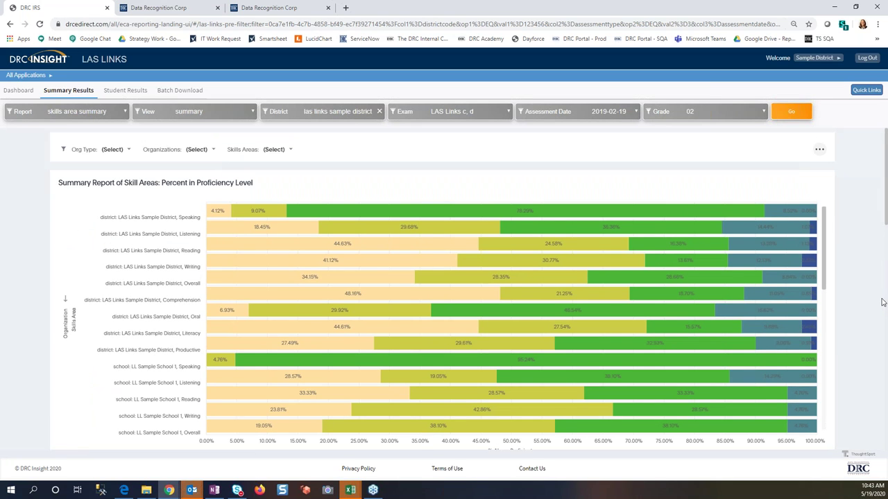
{"action": "scroll", "coordinate": [882, 302], "scroll_direction": "down", "scroll_amount": 4}
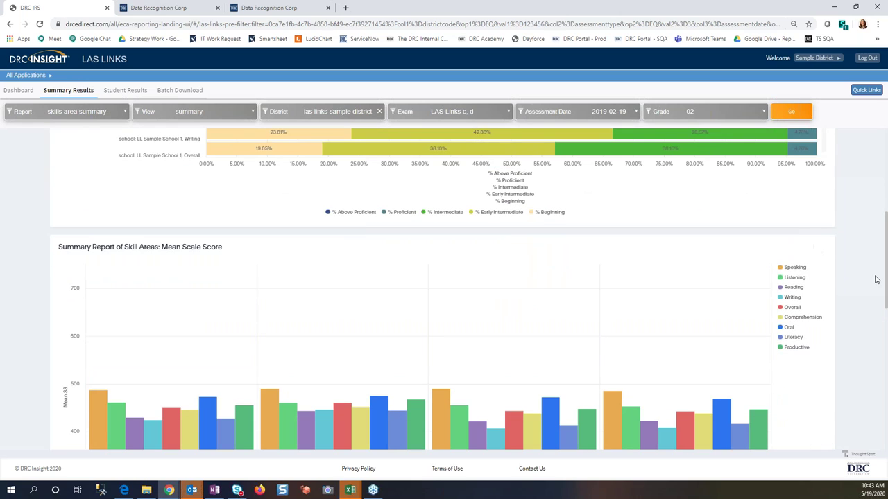
{"action": "scroll", "coordinate": [876, 280], "scroll_direction": "up", "scroll_amount": 4}
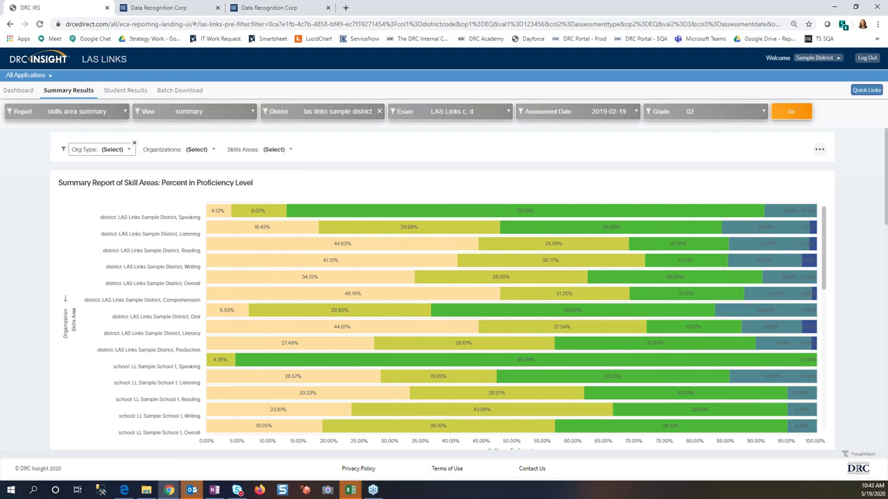
{"action": "left_click", "coordinate": [113, 150]}
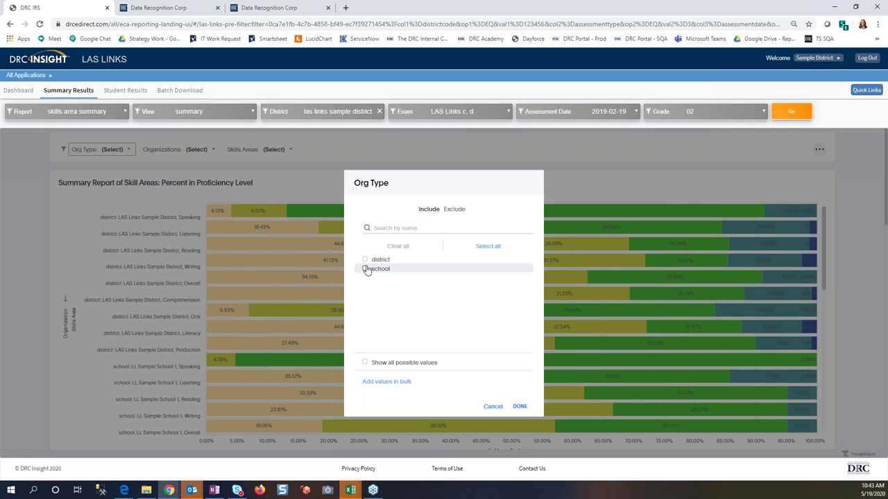
Step: Filter the skills area chart to Org Type school only
{"action": "left_click", "coordinate": [366, 269]}
{"action": "left_click", "coordinate": [520, 406]}
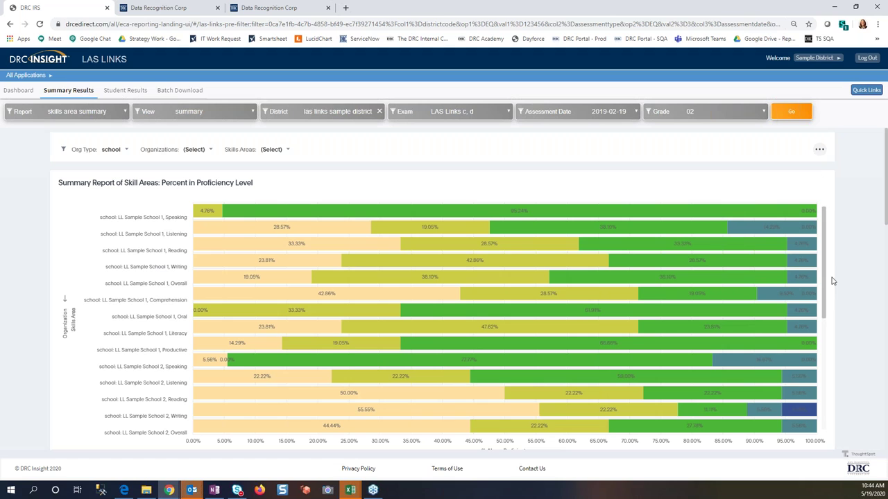
{"action": "scroll", "coordinate": [826, 326], "scroll_direction": "down", "scroll_amount": 1}
{"action": "scroll", "coordinate": [830, 368], "scroll_direction": "down", "scroll_amount": 5}
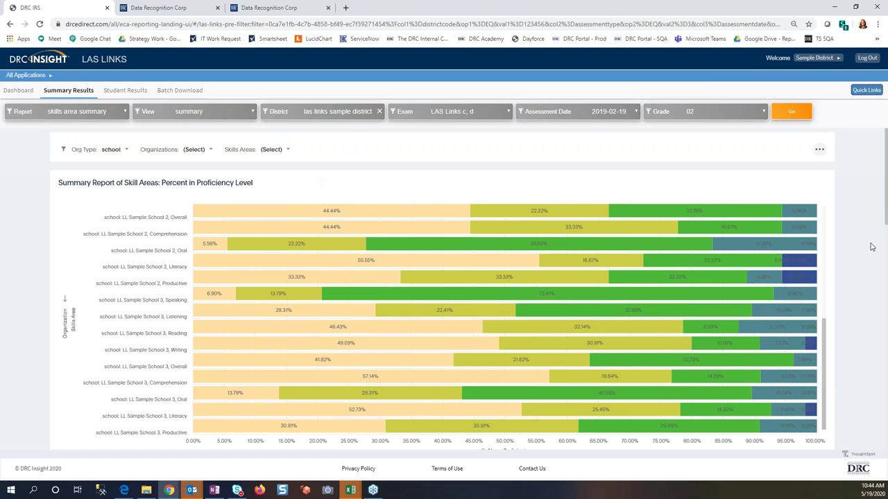
{"action": "scroll", "coordinate": [872, 247], "scroll_direction": "down", "scroll_amount": 2}
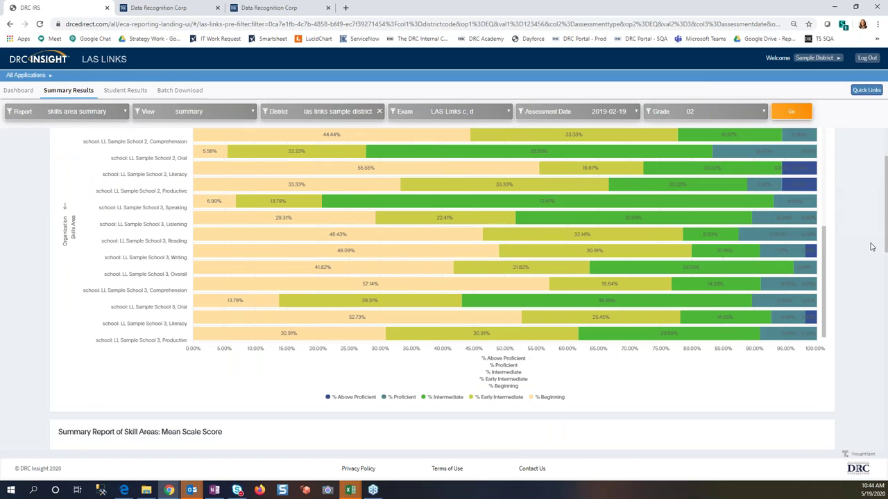
{"action": "scroll", "coordinate": [872, 247], "scroll_direction": "down", "scroll_amount": 5}
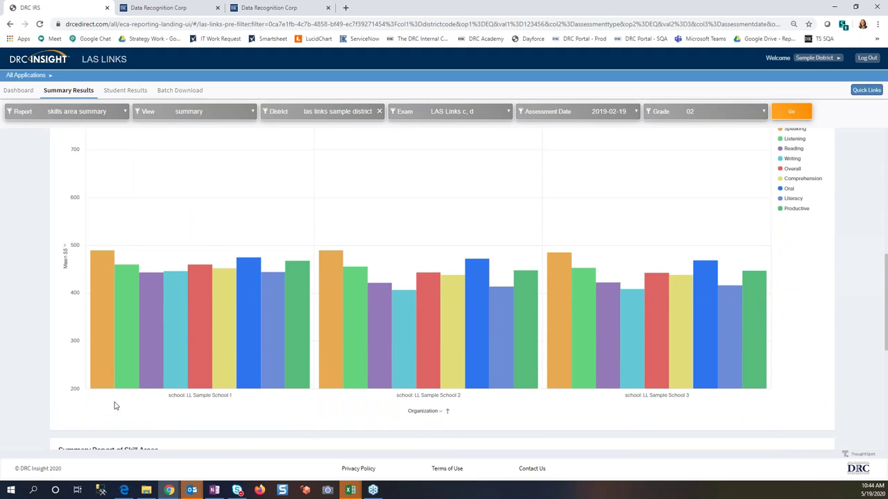
{"action": "scroll", "coordinate": [311, 411], "scroll_direction": "down", "scroll_amount": 5}
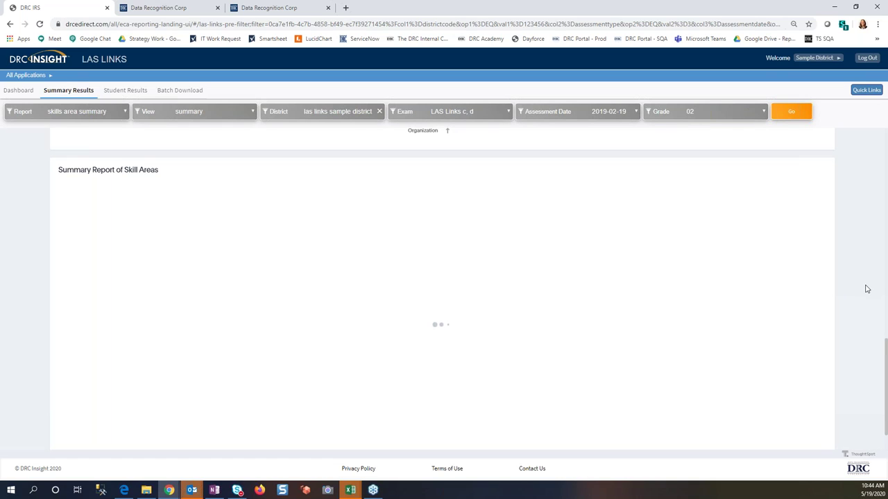
{"action": "scroll", "coordinate": [865, 288], "scroll_direction": "up", "scroll_amount": 1}
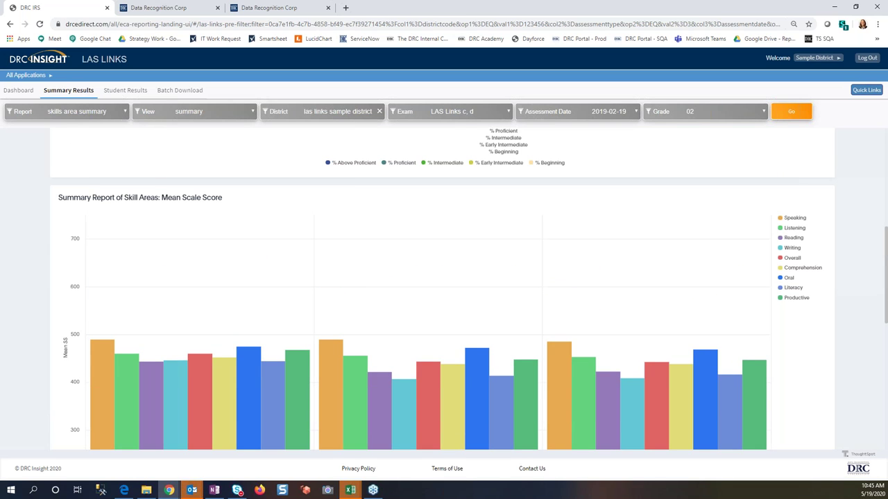
{"action": "scroll", "coordinate": [444, 292], "scroll_direction": "down", "scroll_amount": 5}
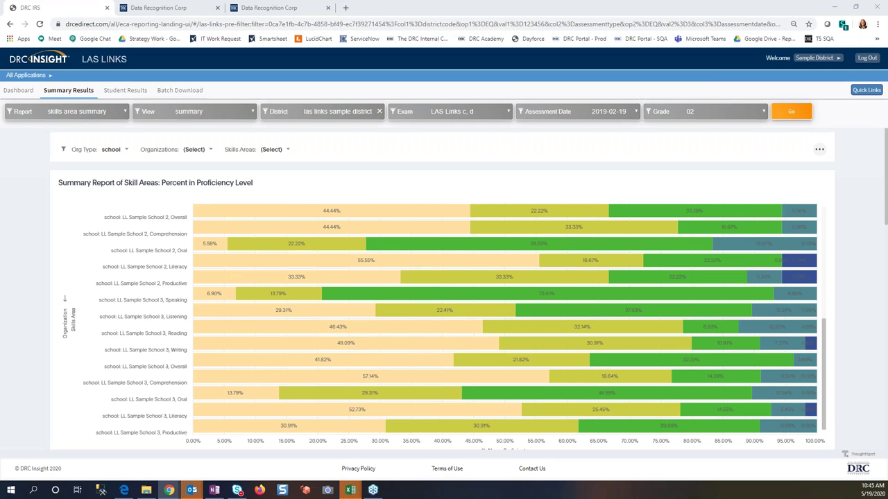
{"action": "mouse_move", "coordinate": [222, 221]}
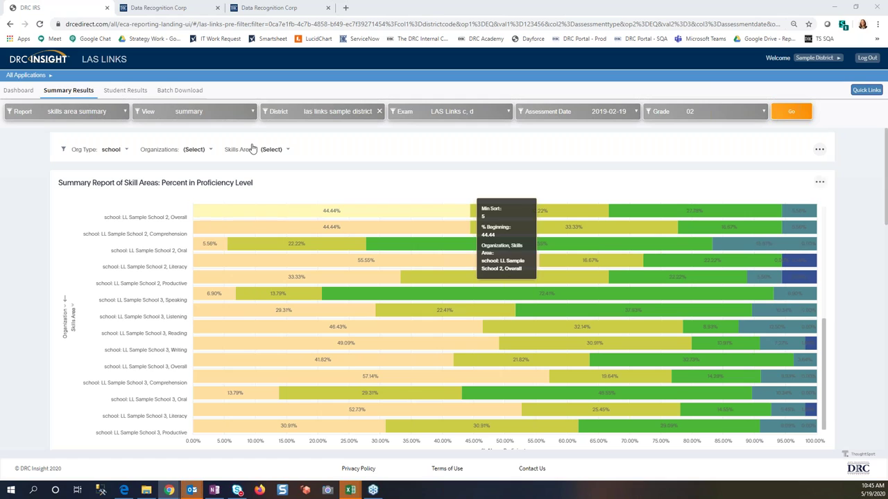